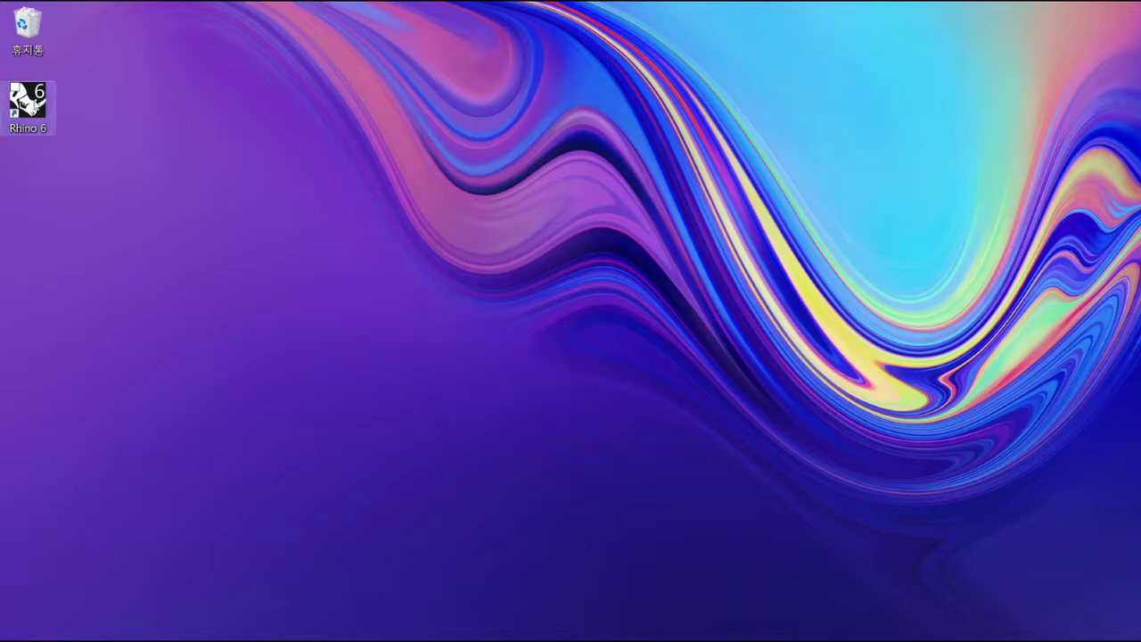
- Start Rhino 6 from the desktop
left_click(39, 105)
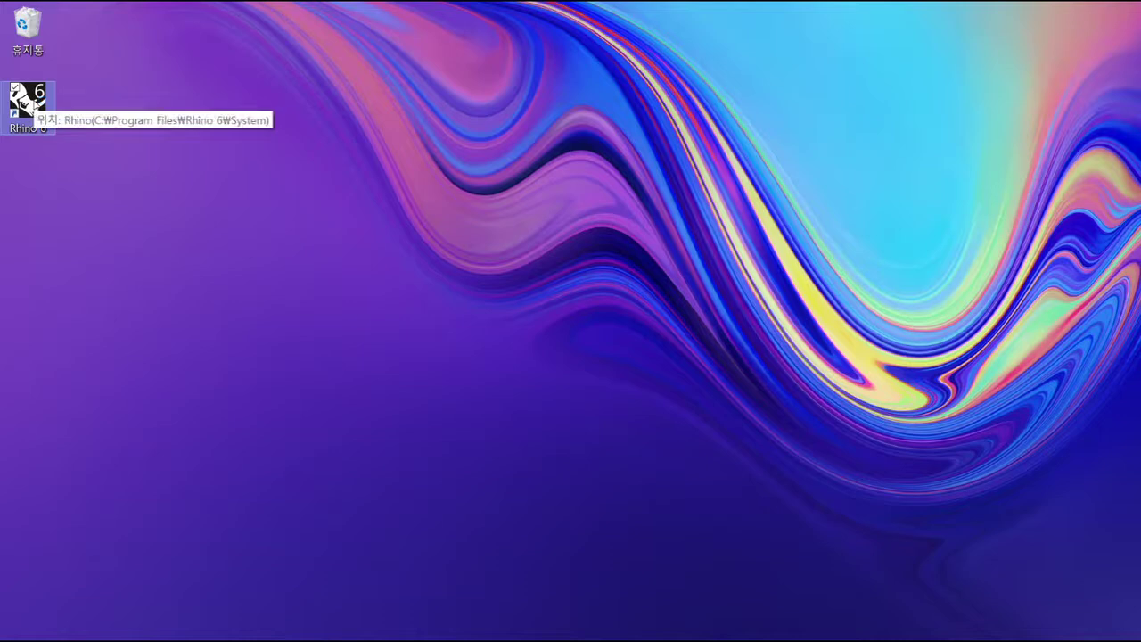
left_click(63, 182)
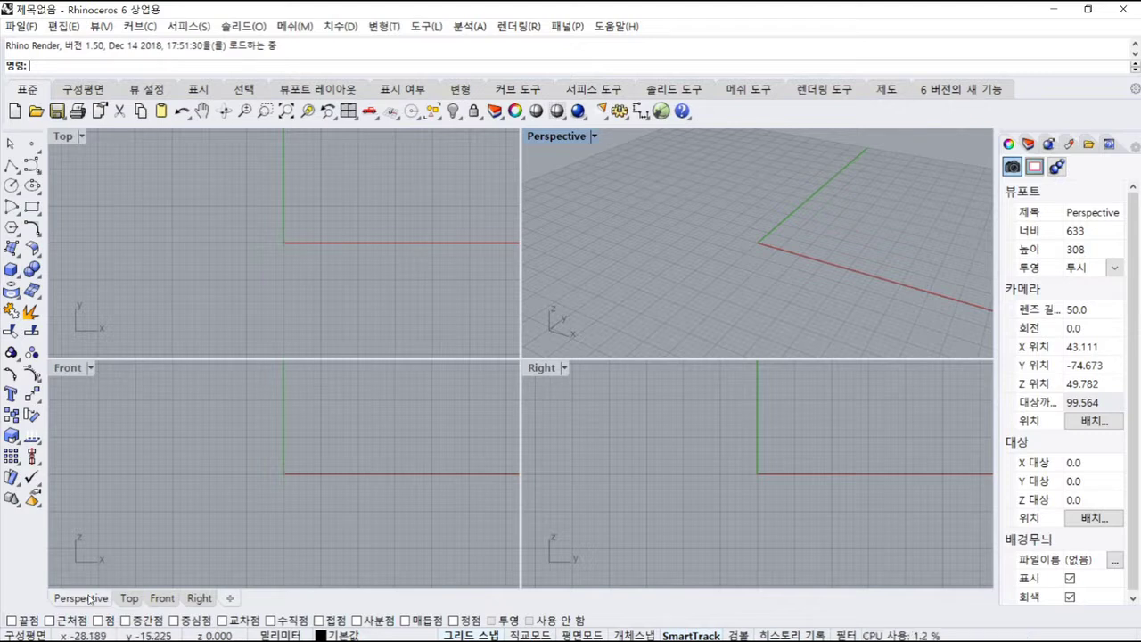
- Activate the Top, Front and Right viewports one after another
left_click(129, 600)
left_click(160, 600)
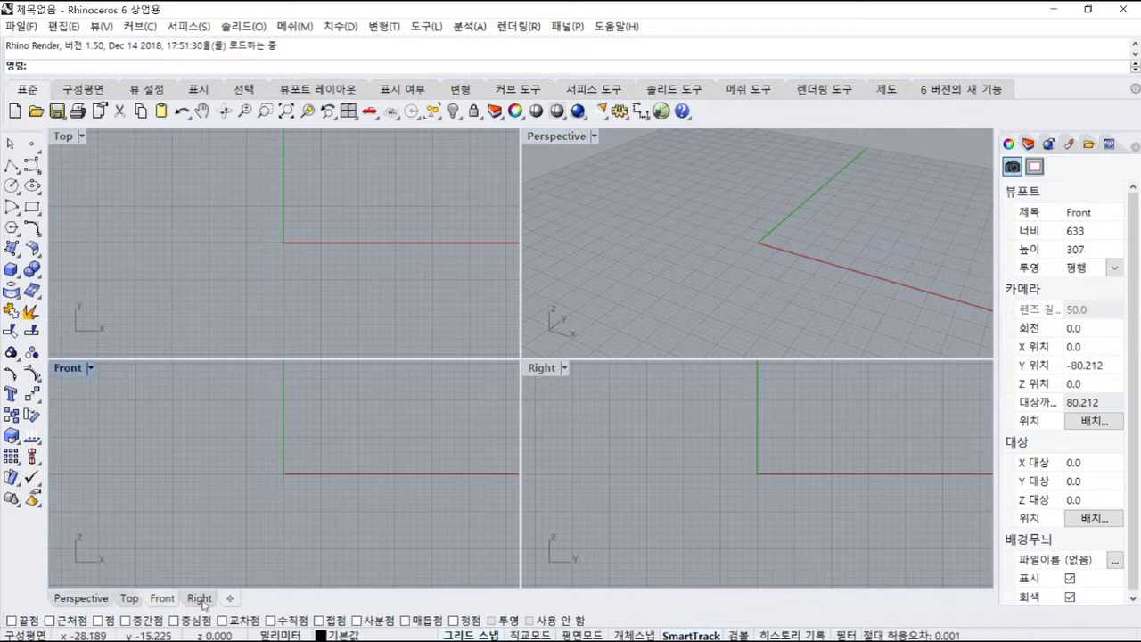
left_click(198, 600)
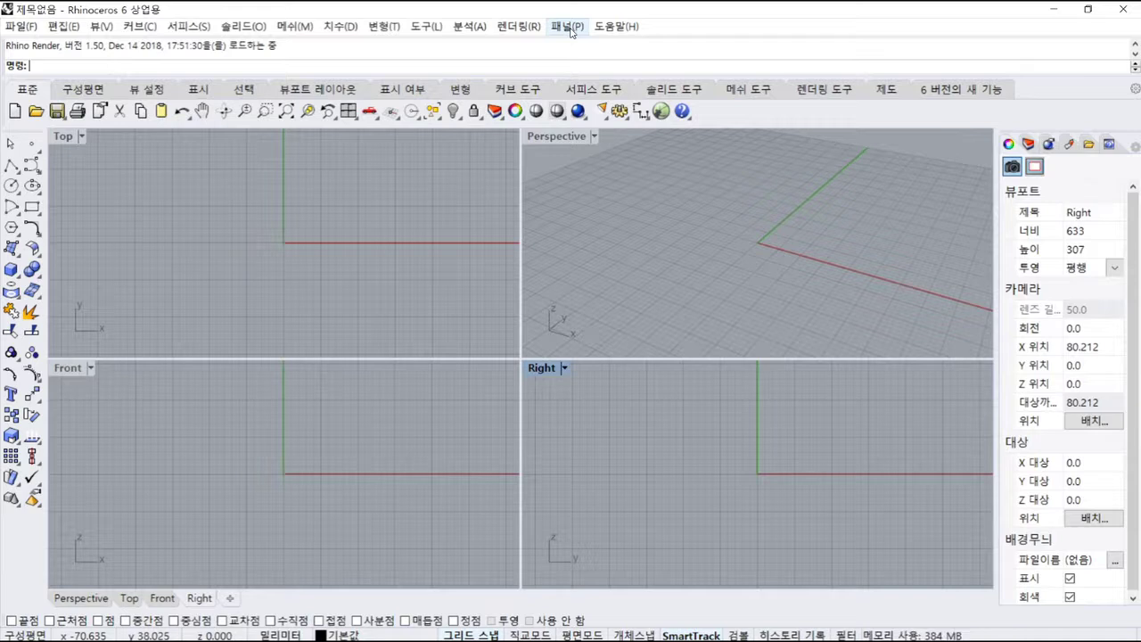
- Show the Layers panel, undock its panel group into a floating window and close it
left_click(571, 31)
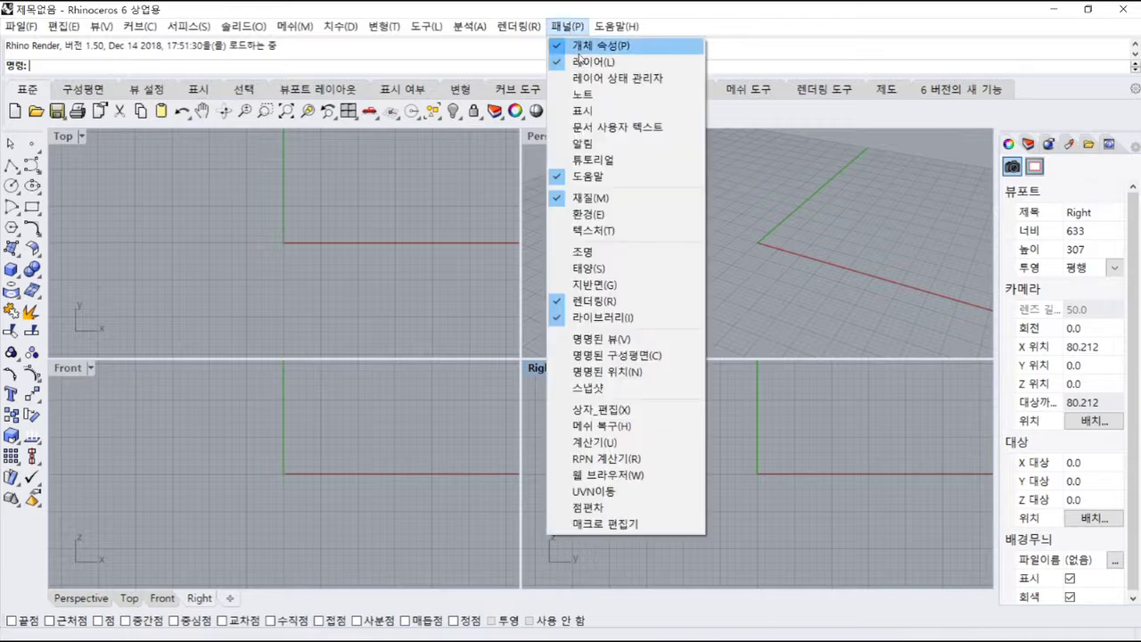
left_click(582, 63)
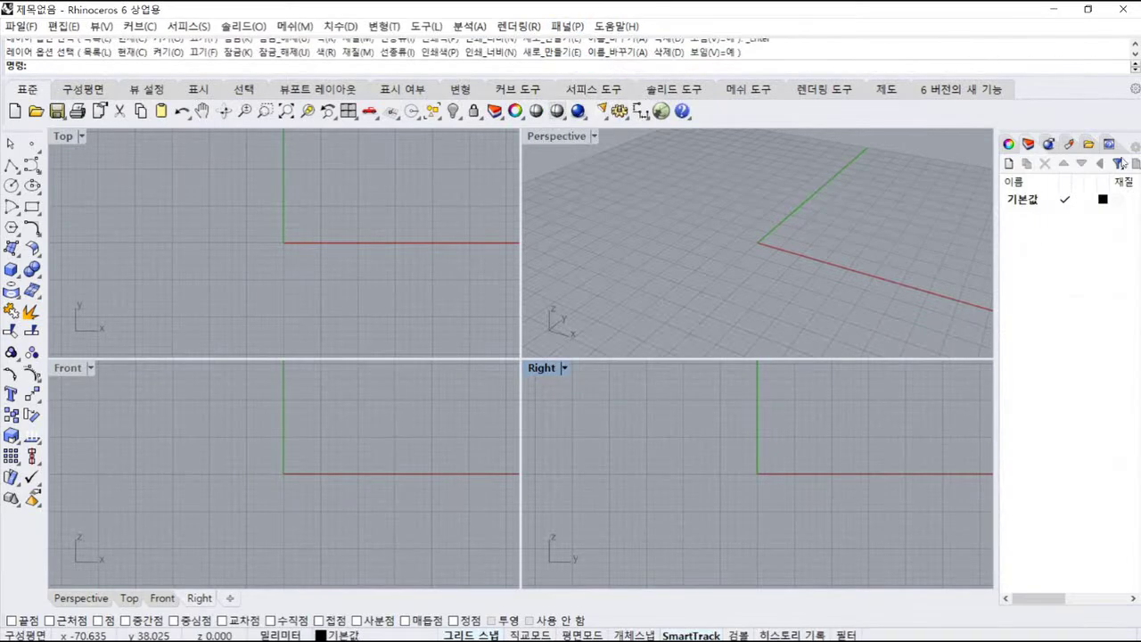
left_click_drag(1120, 132, 768, 180)
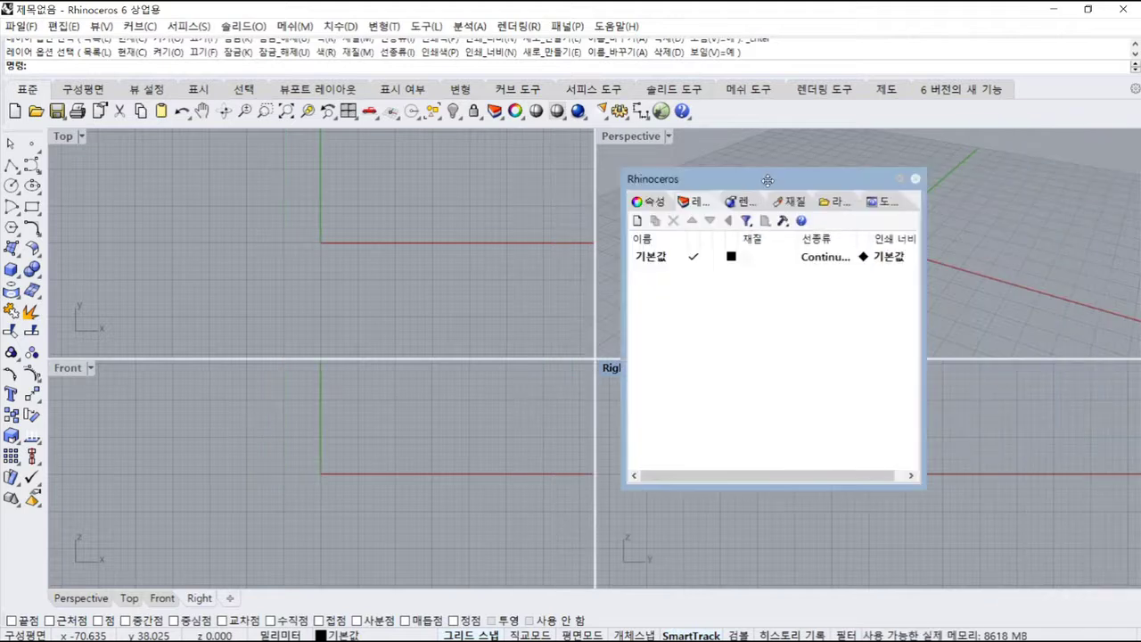
left_click(916, 179)
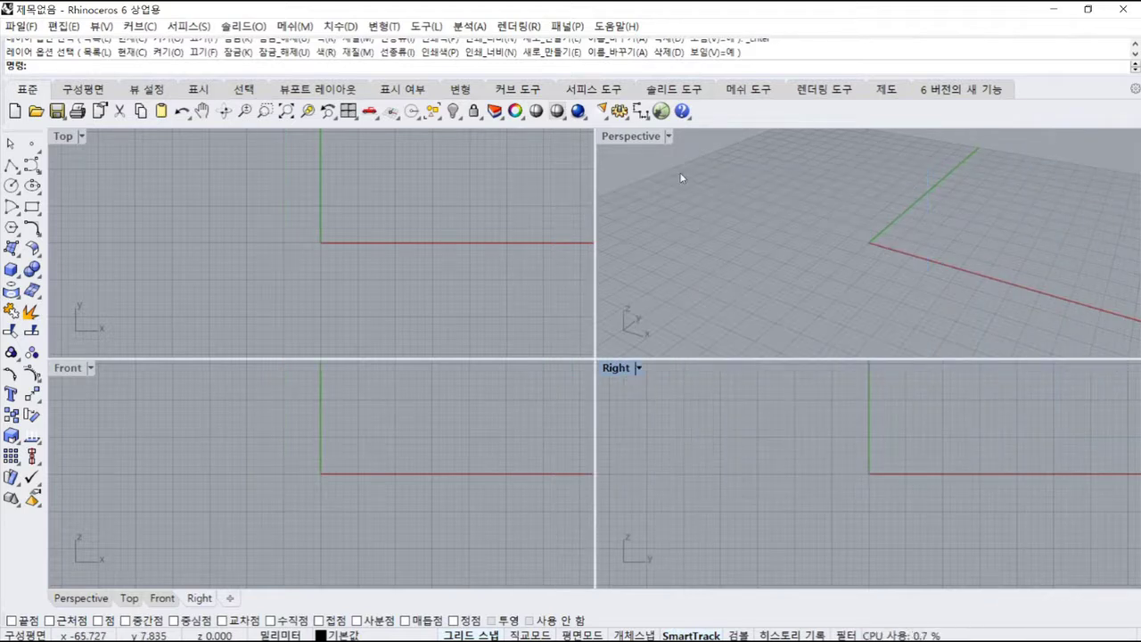
- Reopen the Layers panel and dock its floating panel group beside the Perspective and Right viewports
left_click(564, 26)
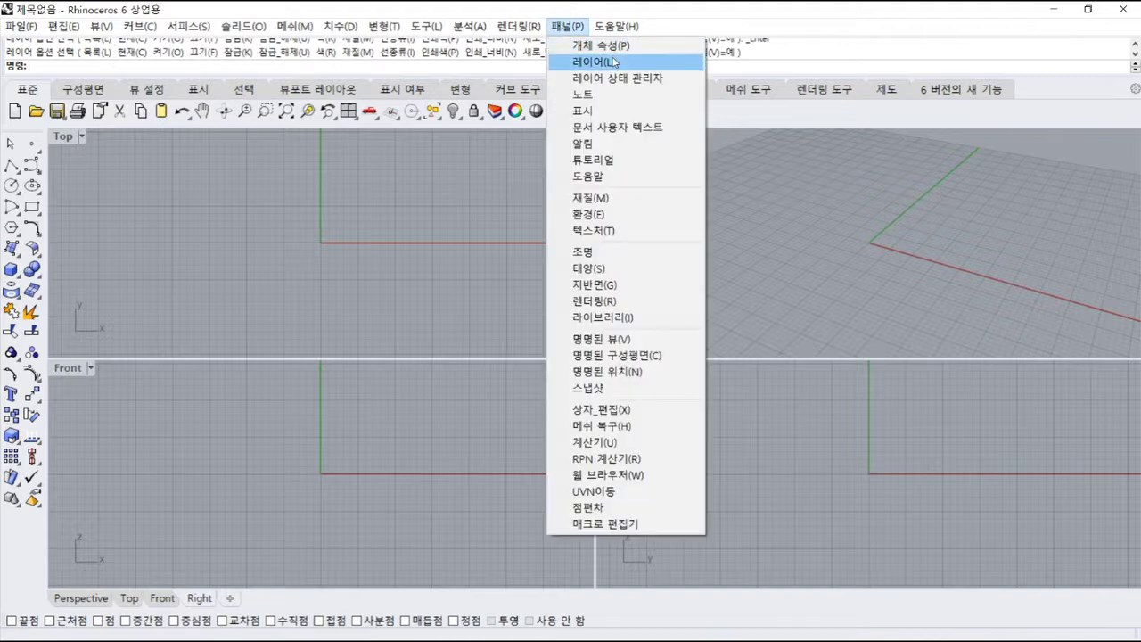
left_click(612, 62)
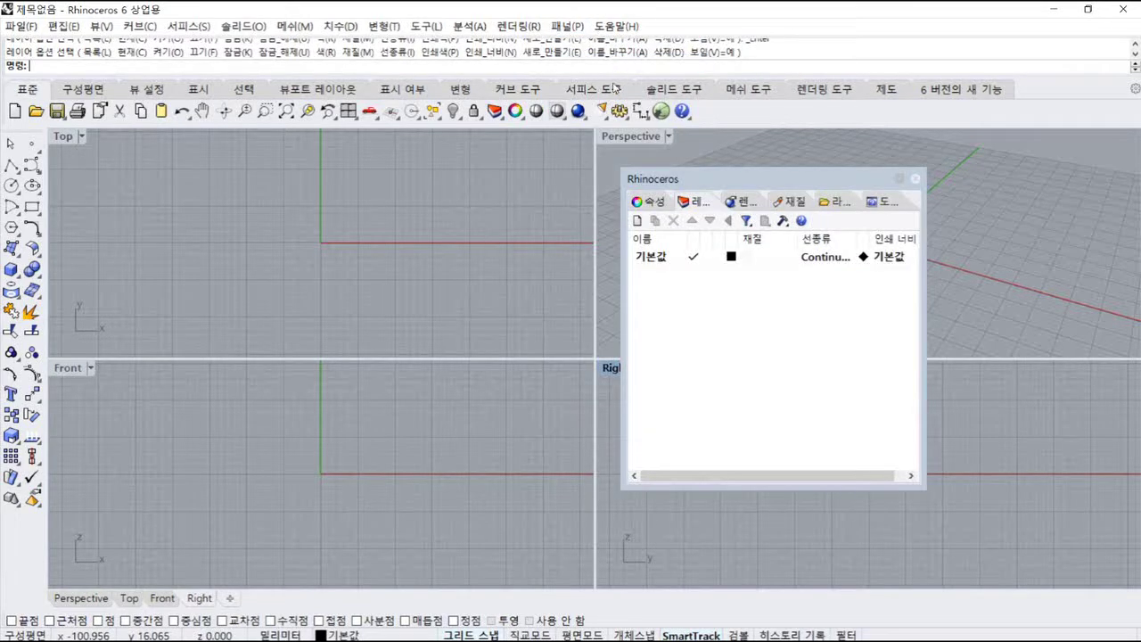
left_click_drag(670, 180, 807, 185)
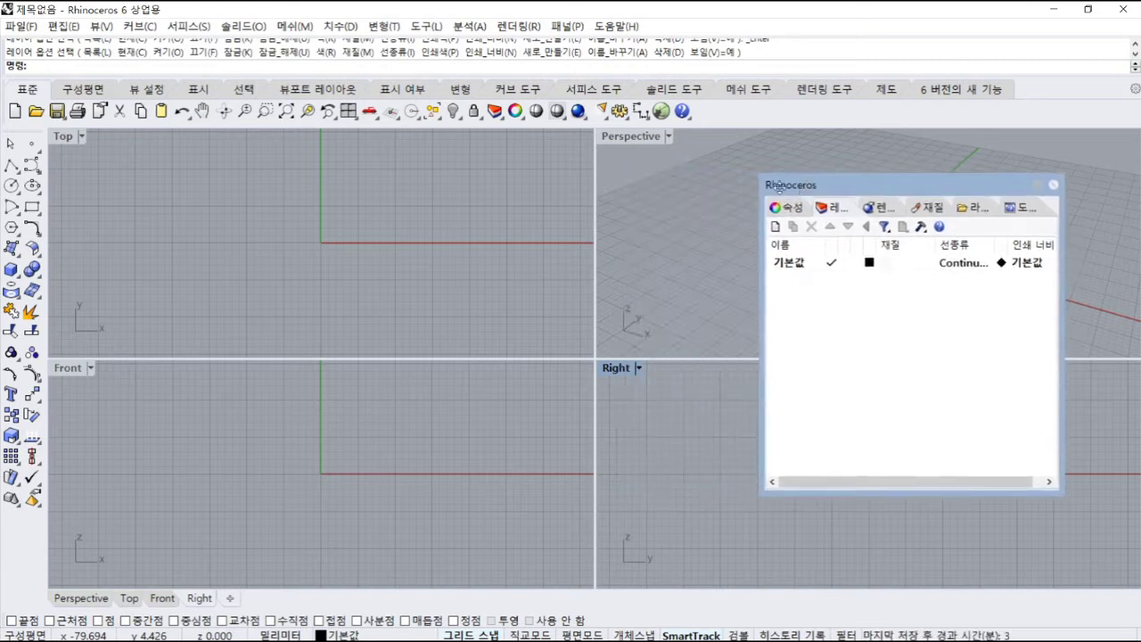
left_click_drag(778, 187, 749, 155)
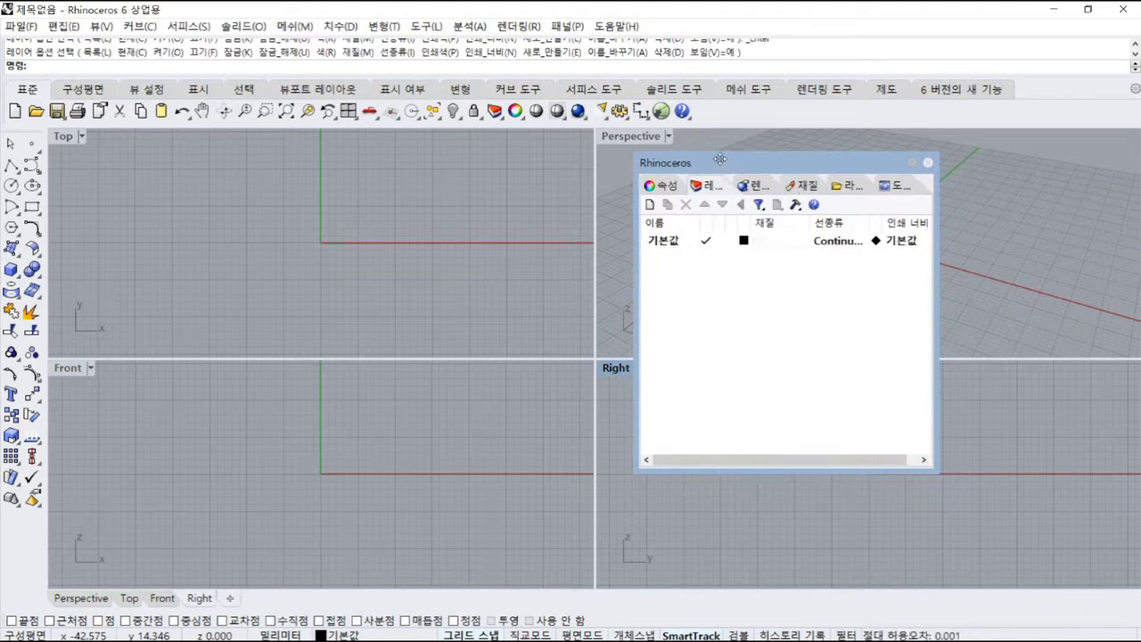
left_click_drag(721, 159, 1138, 206)
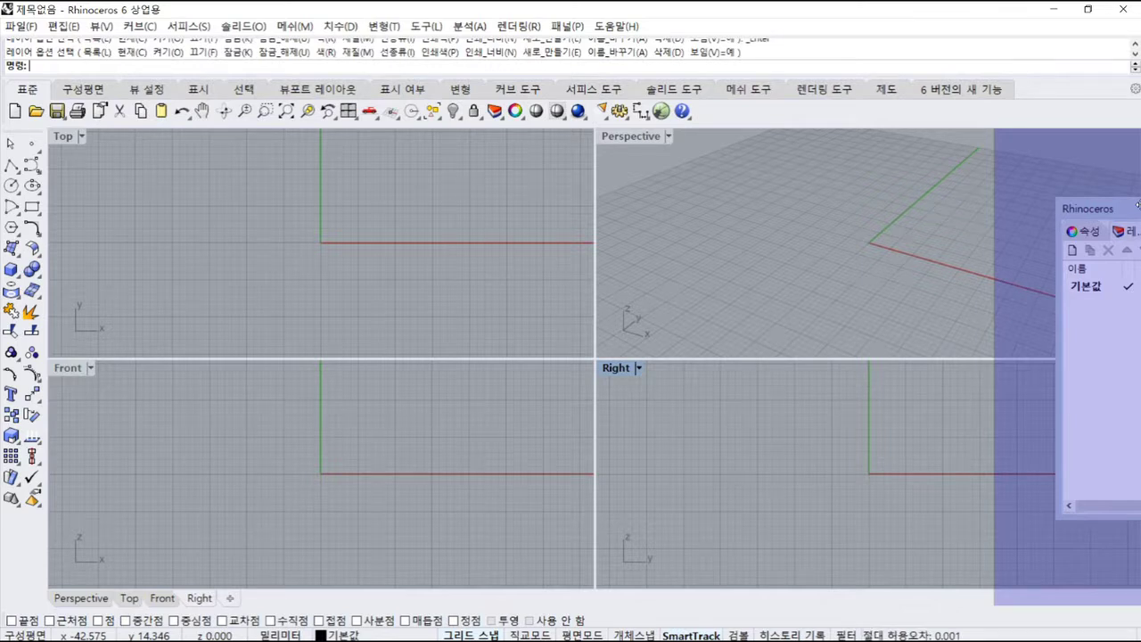
left_click_drag(1138, 206, 1138, 206)
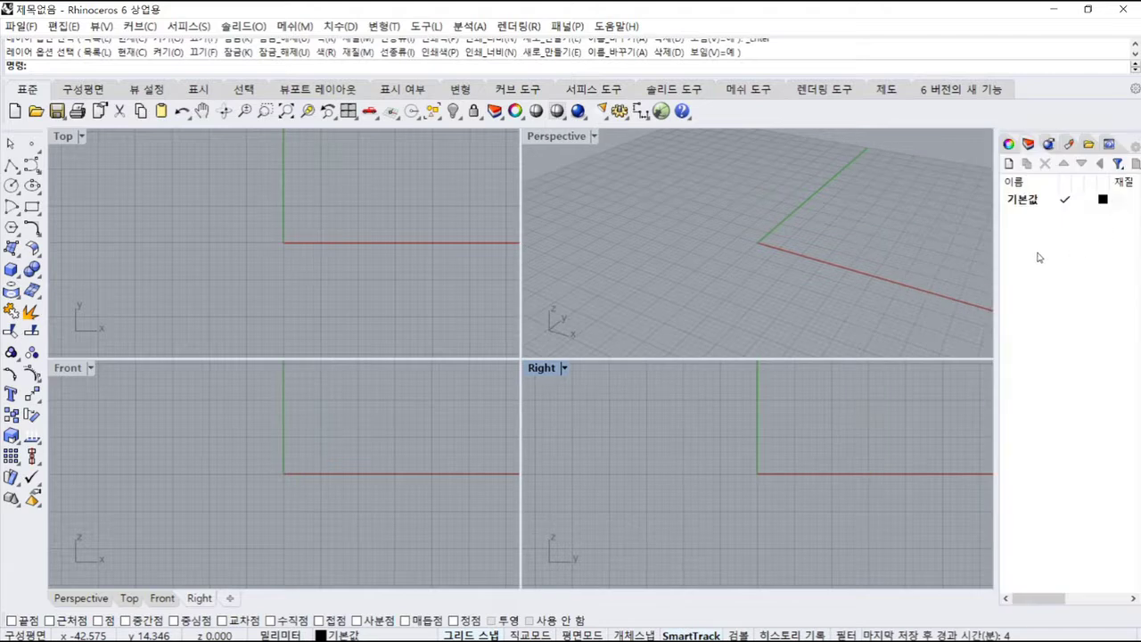
- Look through the docked panels and bring up the object Properties panel
left_click(1070, 145)
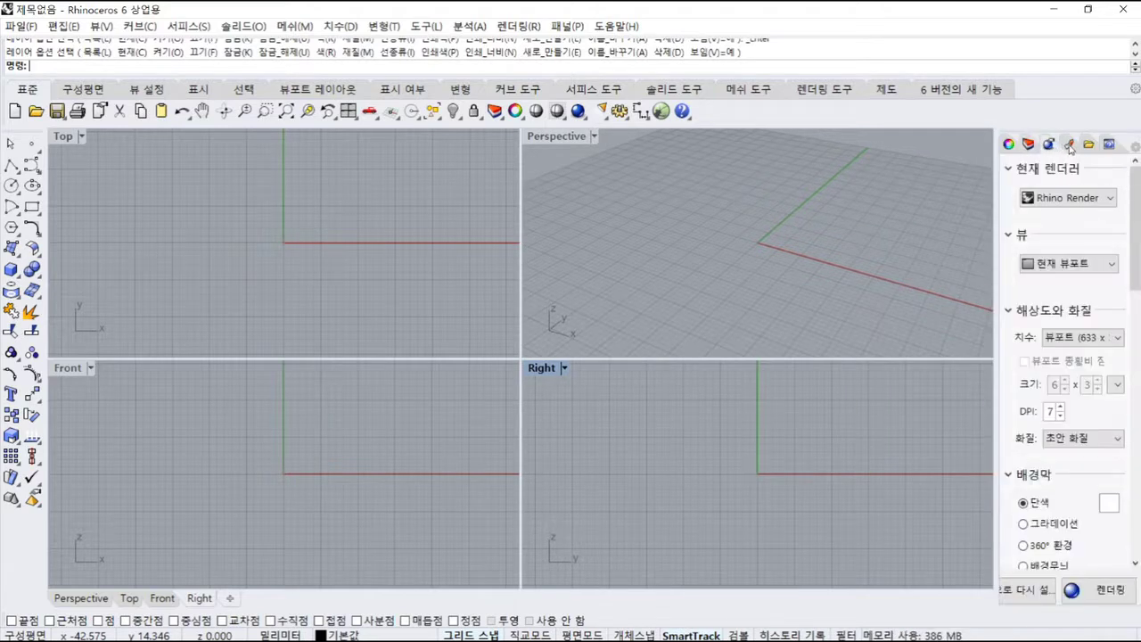
left_click(1009, 144)
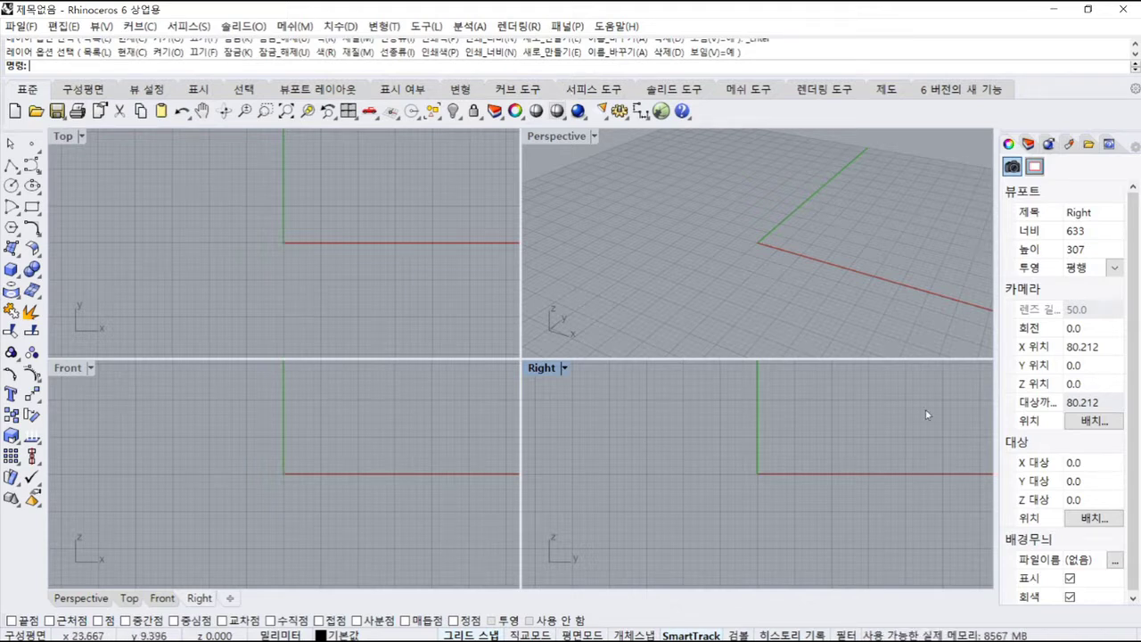
- Try zooming to extents in the Perspective viewport, and orbit around the origin and zoom in and out
left_click(759, 237)
key("ctrl+e")
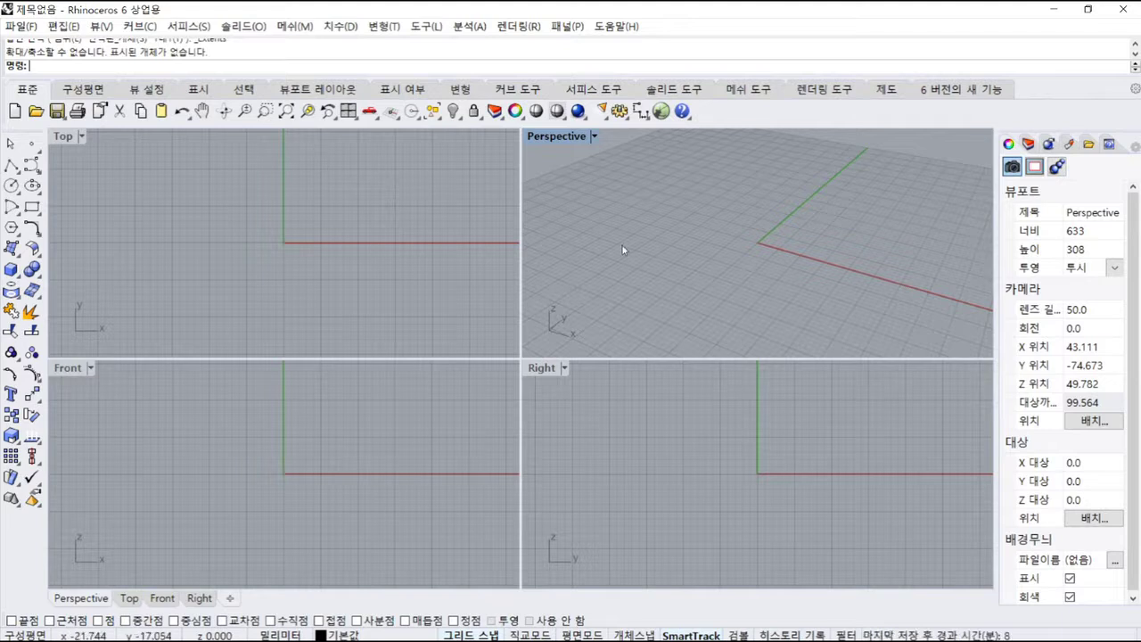
right_click_drag(786, 289, 811, 283)
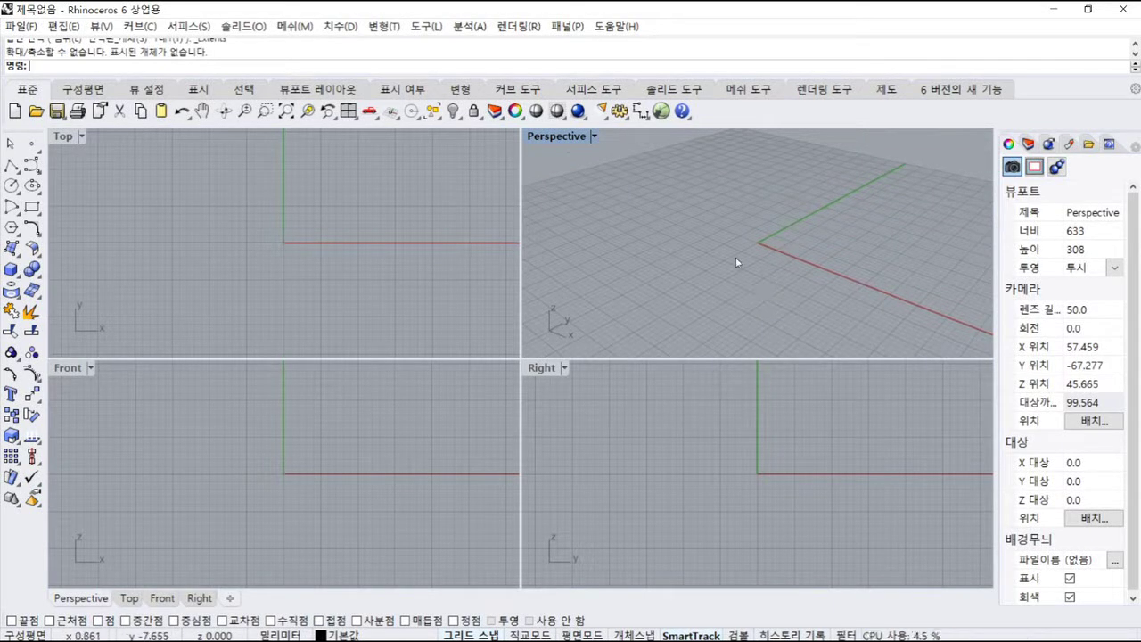
right_click_drag(736, 263, 765, 239)
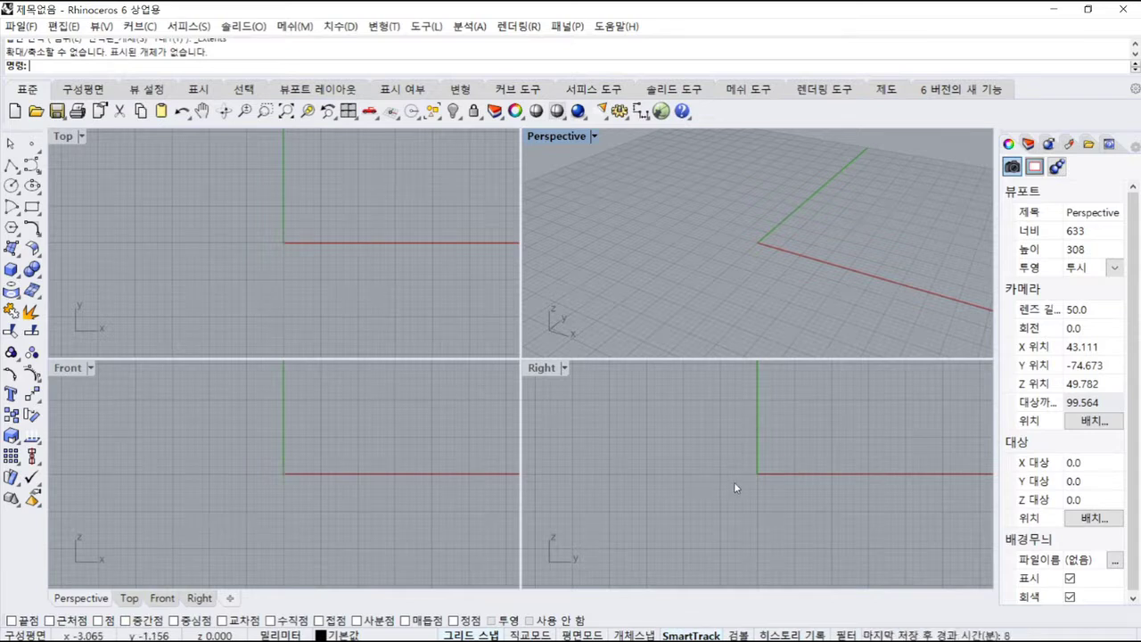
right_click_drag(769, 343, 764, 247)
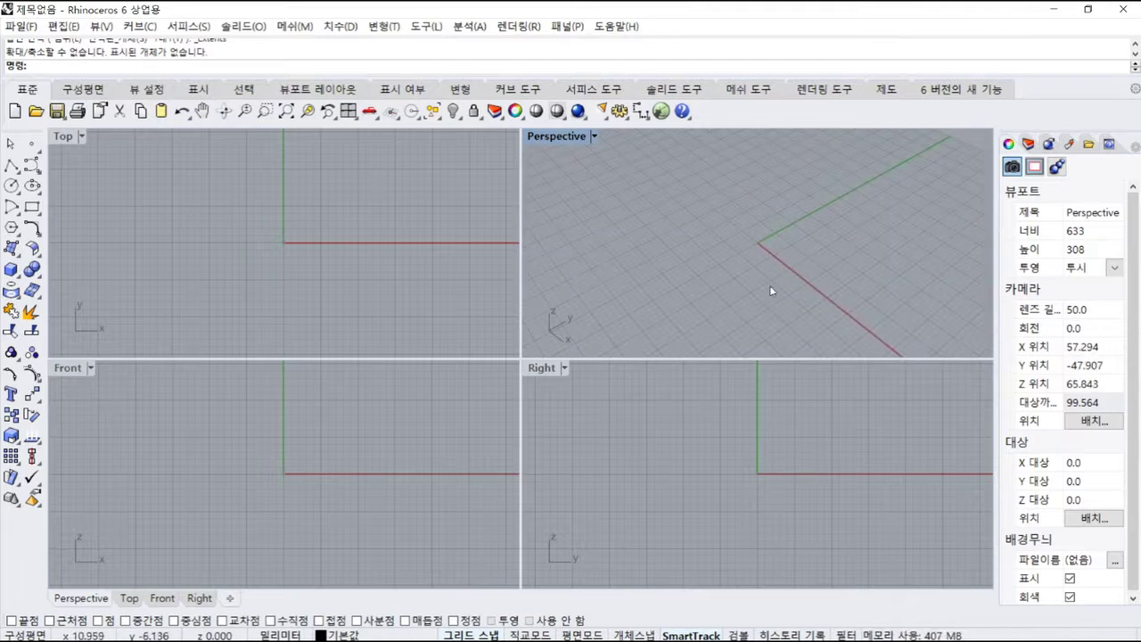
right_click_drag(770, 308, 797, 257)
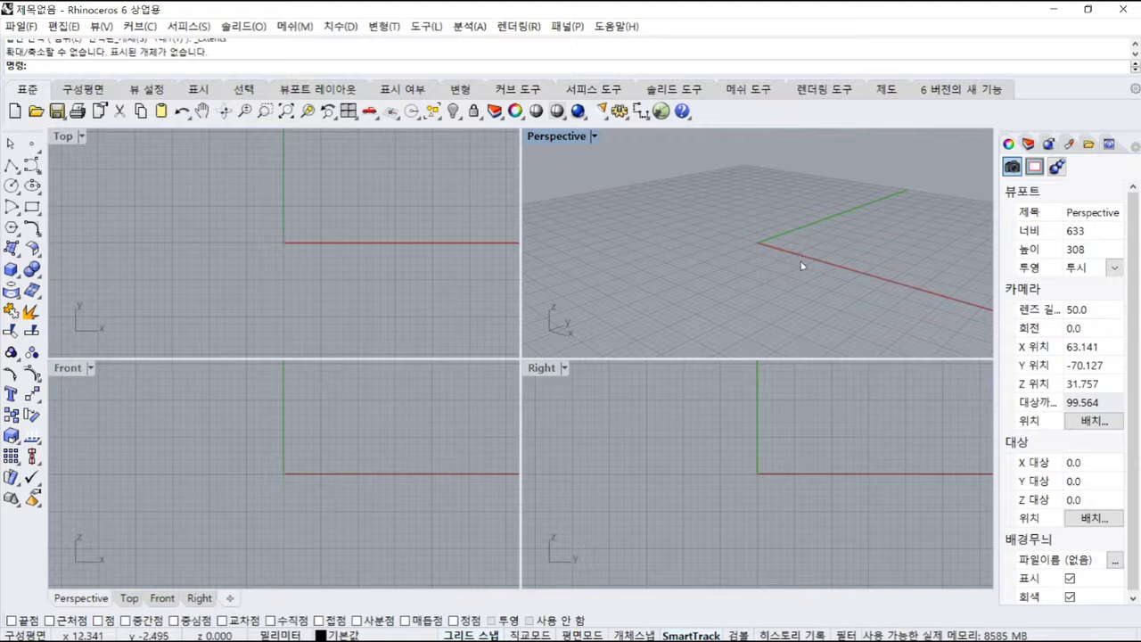
scroll(755, 259, "down", 2)
scroll(763, 219, "up", 4)
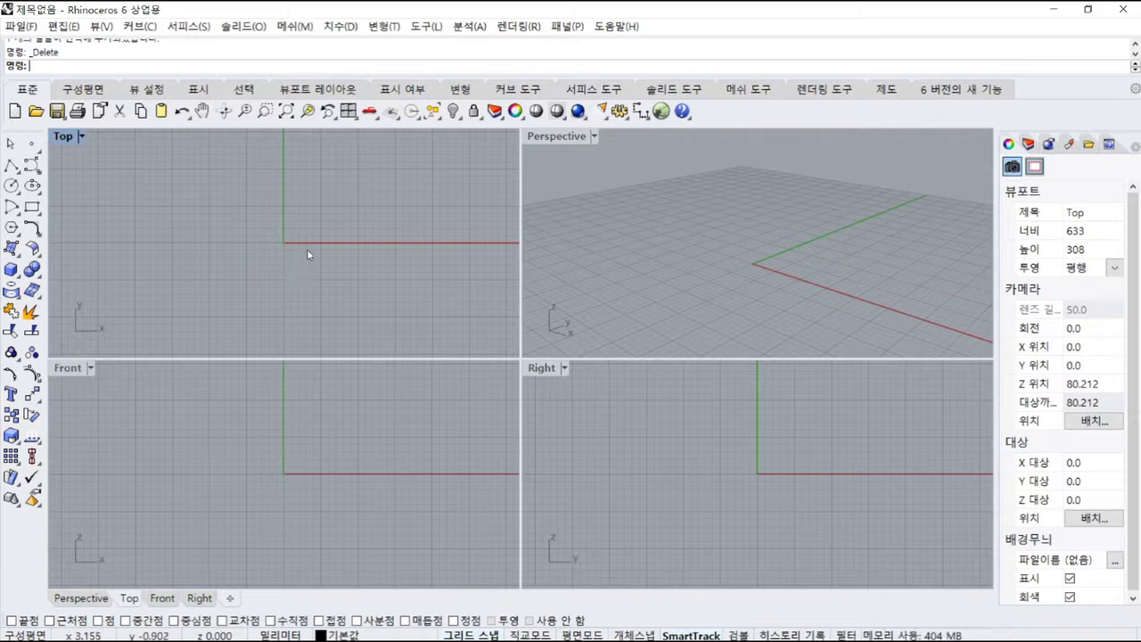
- Pan the Top, Front and Right viewports slightly away from the origin
mouse_move(310, 250)
right_mouse_down()
mouse_move(302, 243)
mouse_move(240, 271)
mouse_move(265, 309)
mouse_move(327, 305)
mouse_move(344, 264)
mouse_move(319, 247)
mouse_move(181, 268)
mouse_move(205, 225)
mouse_move(383, 168)
mouse_move(437, 247)
mouse_move(318, 288)
mouse_move(257, 227)
mouse_move(316, 263)
right_mouse_up()
right_click_drag(378, 461, 422, 559)
right_click_drag(884, 416, 848, 420)
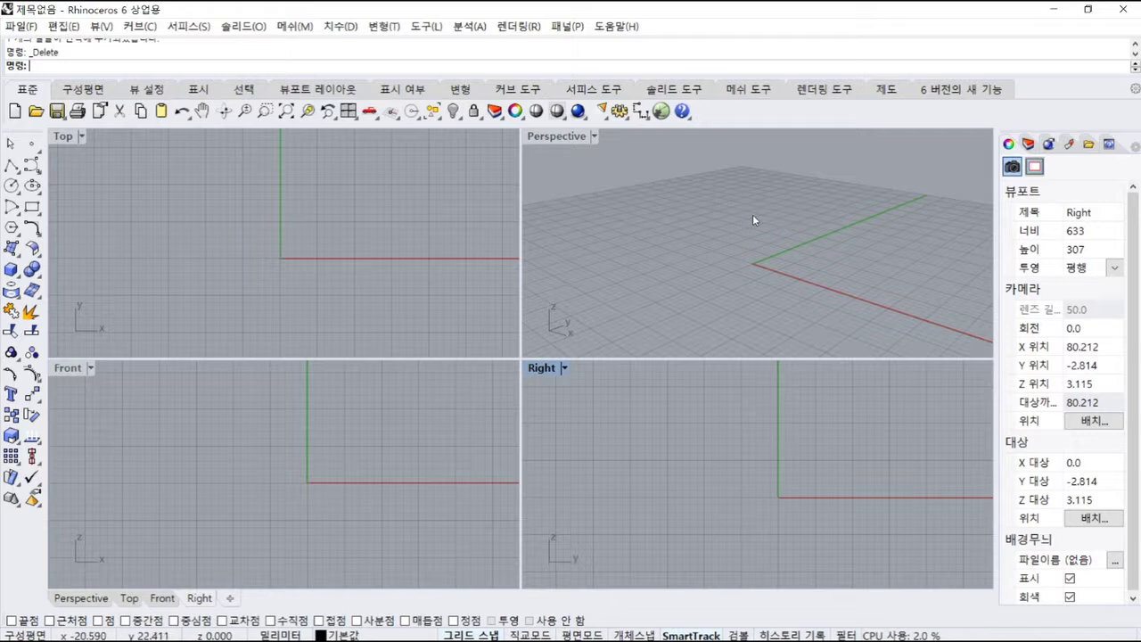
- Orbit the Perspective view around the construction plane and pan it sideways
right_click_drag(758, 215, 809, 208)
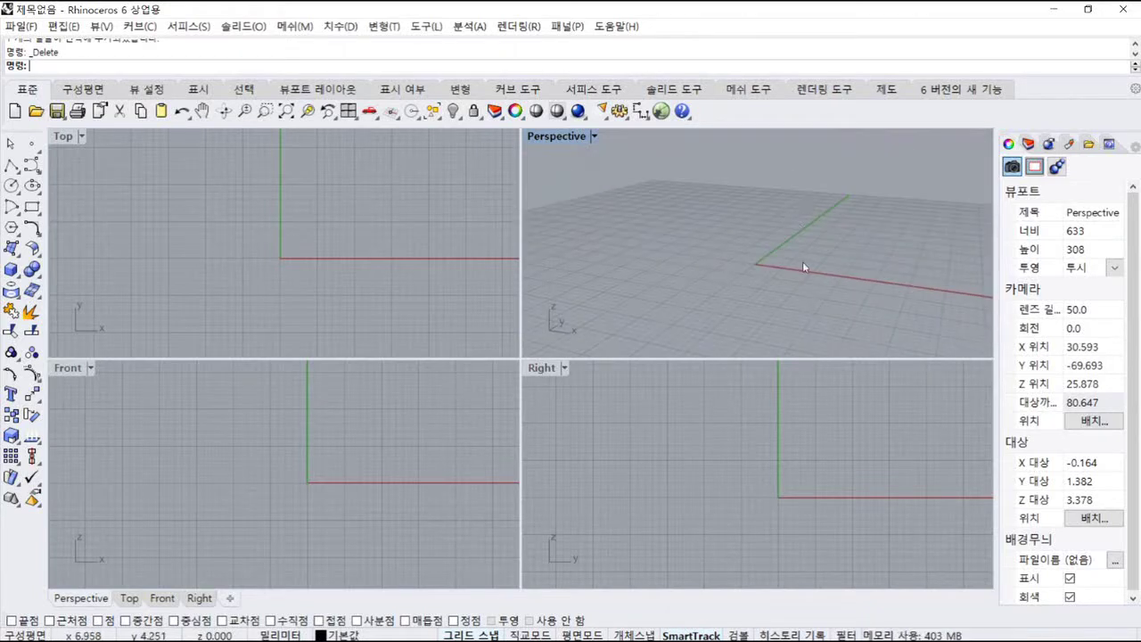
right_click_drag(807, 263, 790, 280)
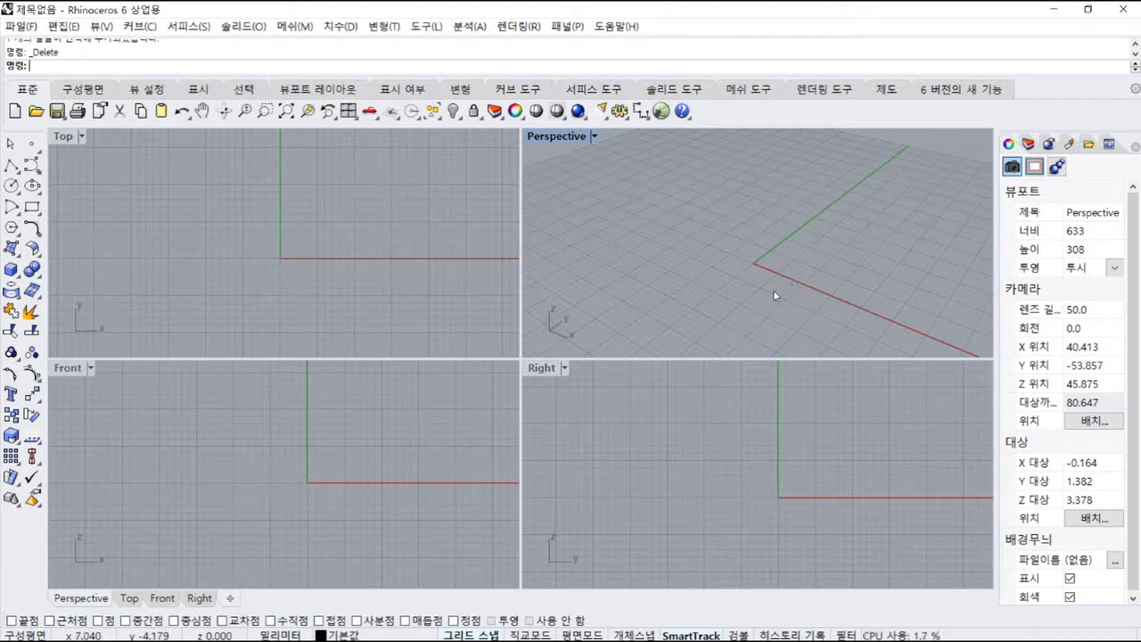
right_click_drag(763, 293, 820, 288)
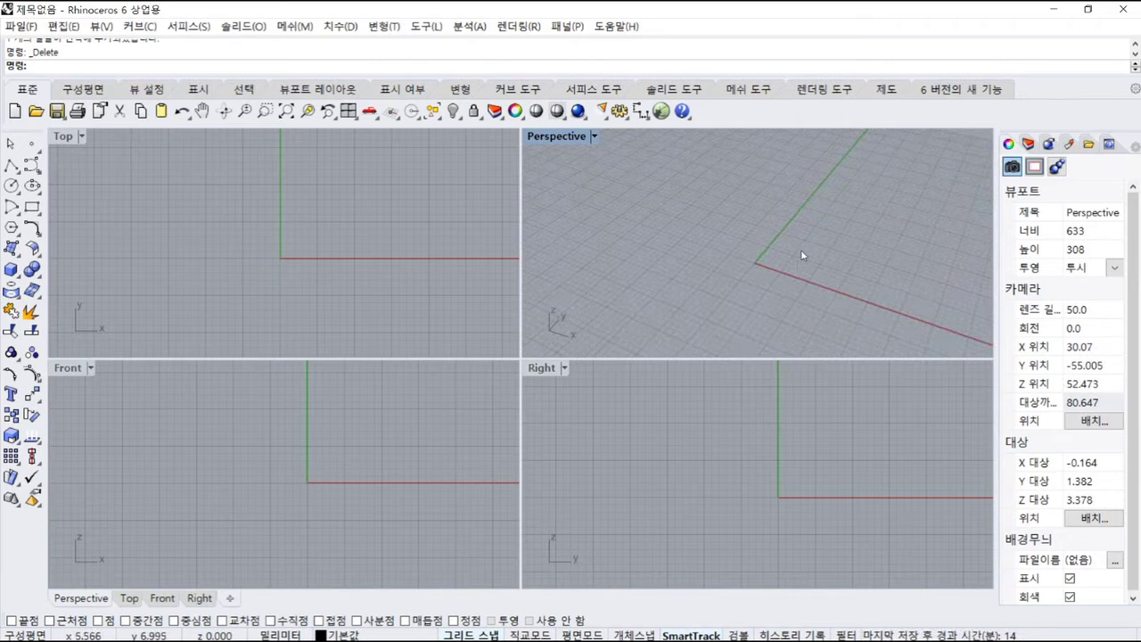
right_click_drag(799, 243, 829, 239, "shift")
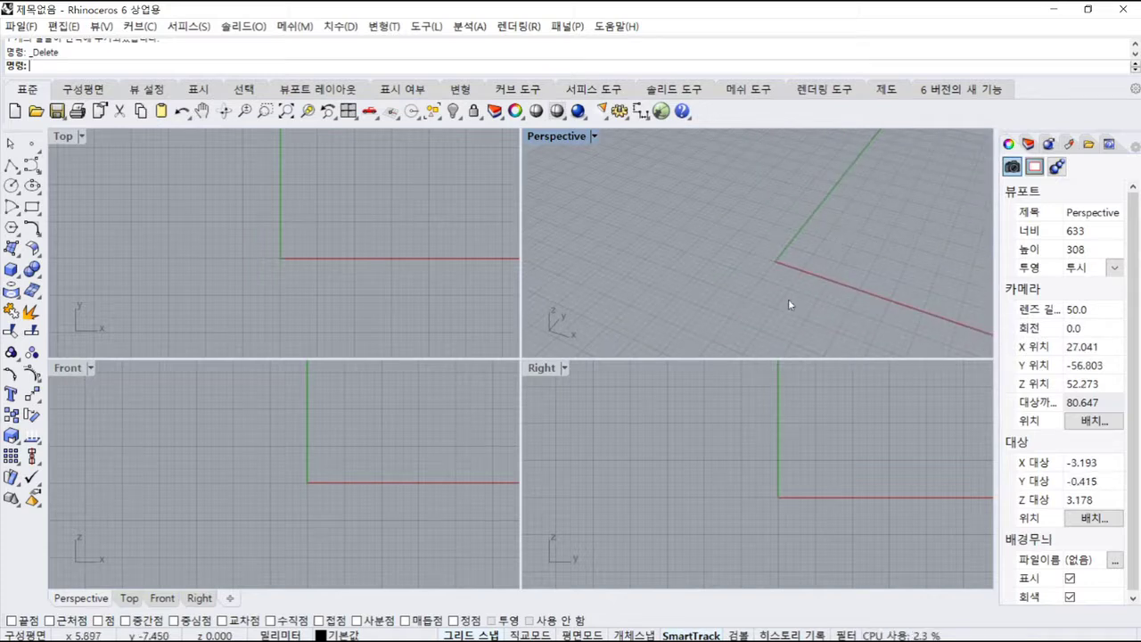
- Pan the Top, Front and Right viewports so that their origins no longer line up with one another
right_click_drag(392, 312, 285, 183)
right_click_drag(369, 462, 247, 522)
right_click_drag(781, 448, 718, 299)
right_click_drag(816, 422, 680, 537)
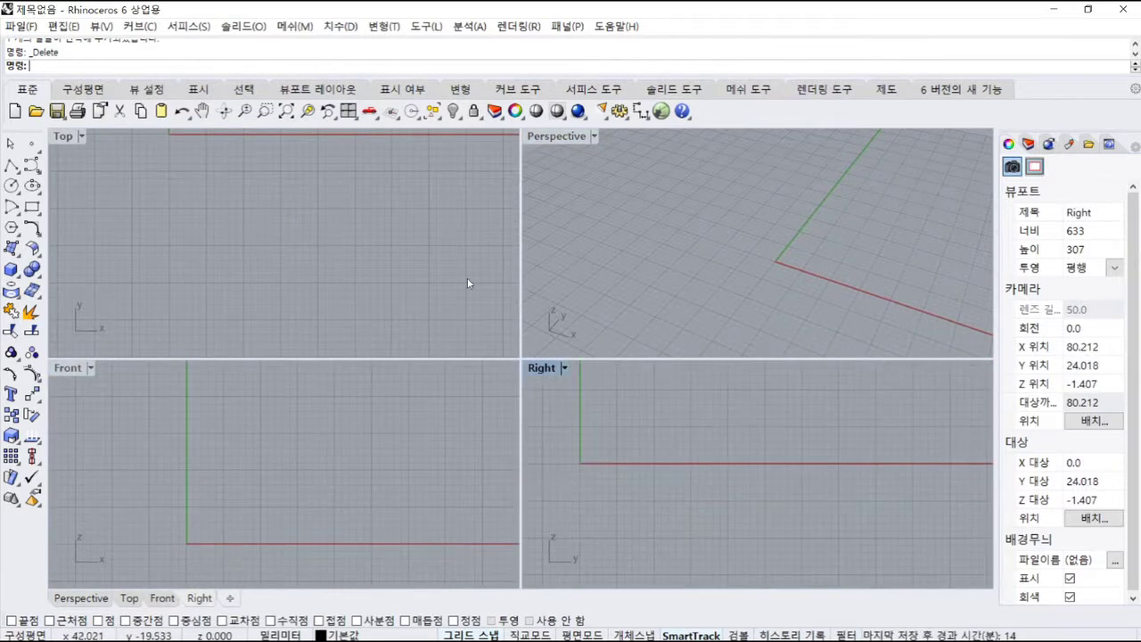
right_click_drag(307, 178, 394, 287)
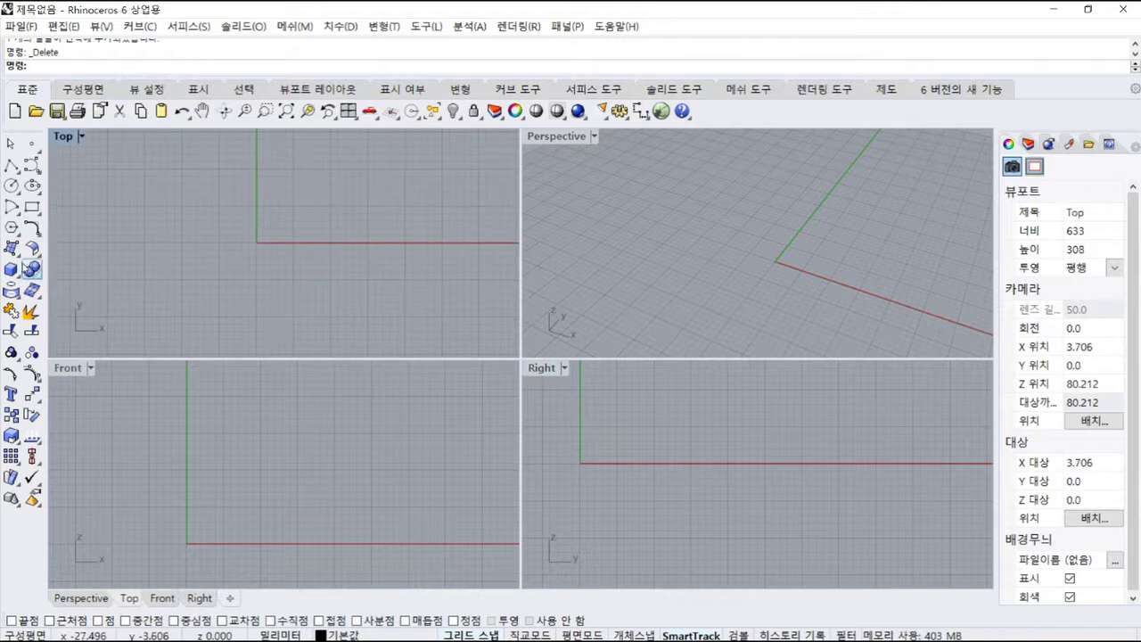
- Draw a box in the Top viewport with its first base corner at -6, 4, enclosing the origin
left_click(11, 268)
left_click(212, 213)
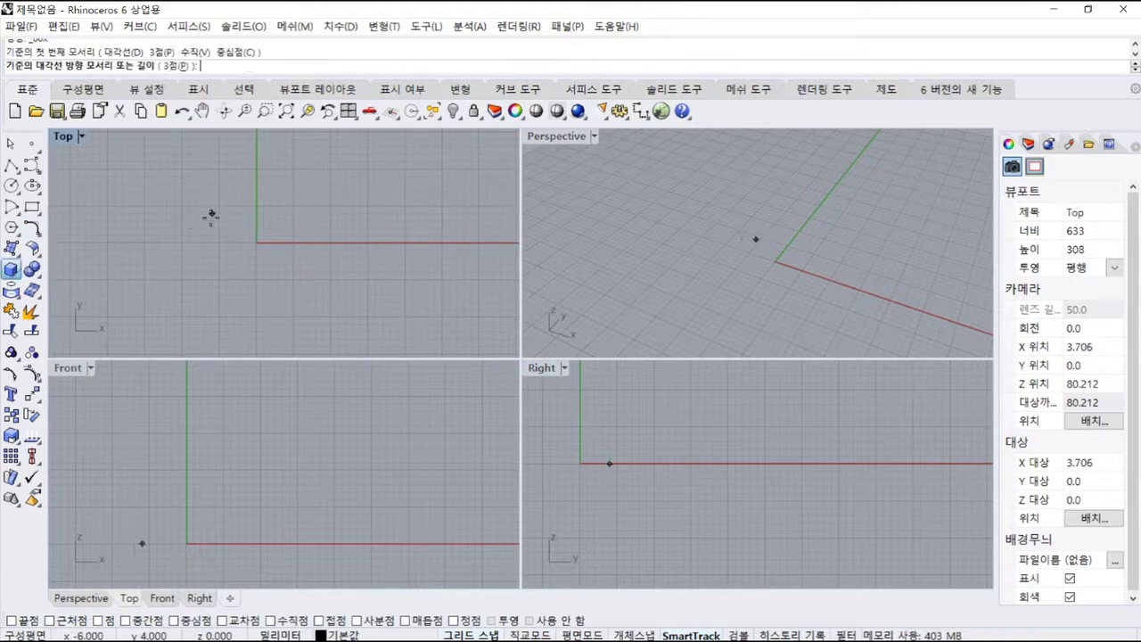
left_click(316, 295)
left_click(347, 350)
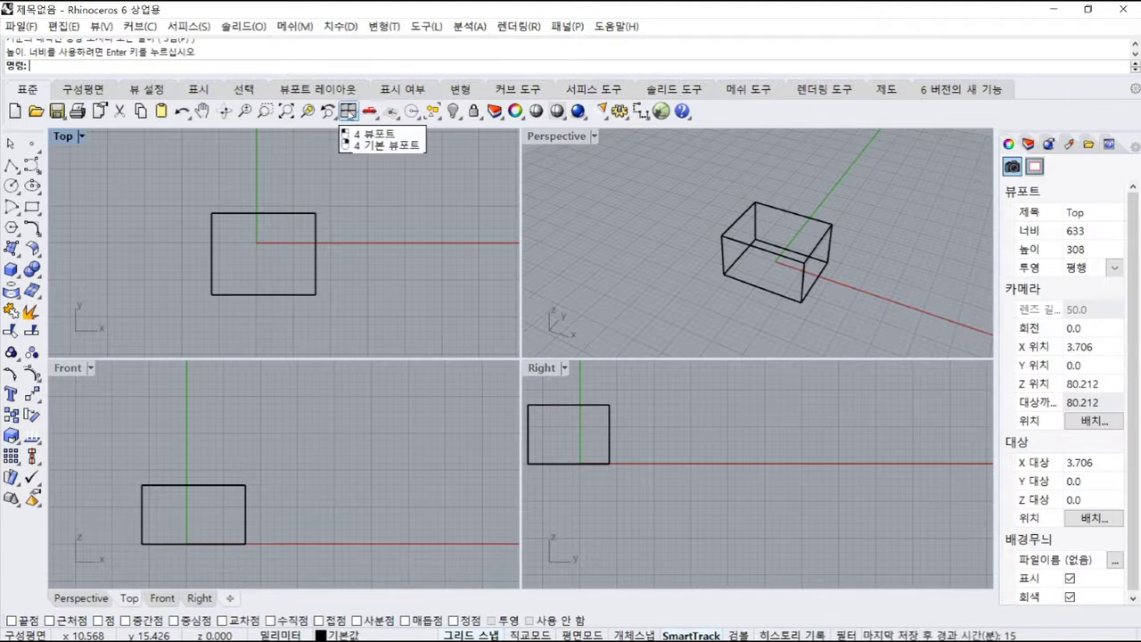
- Restore the four aligned default viewports and zoom in and out on the box in the Top and Front views
left_click(348, 110)
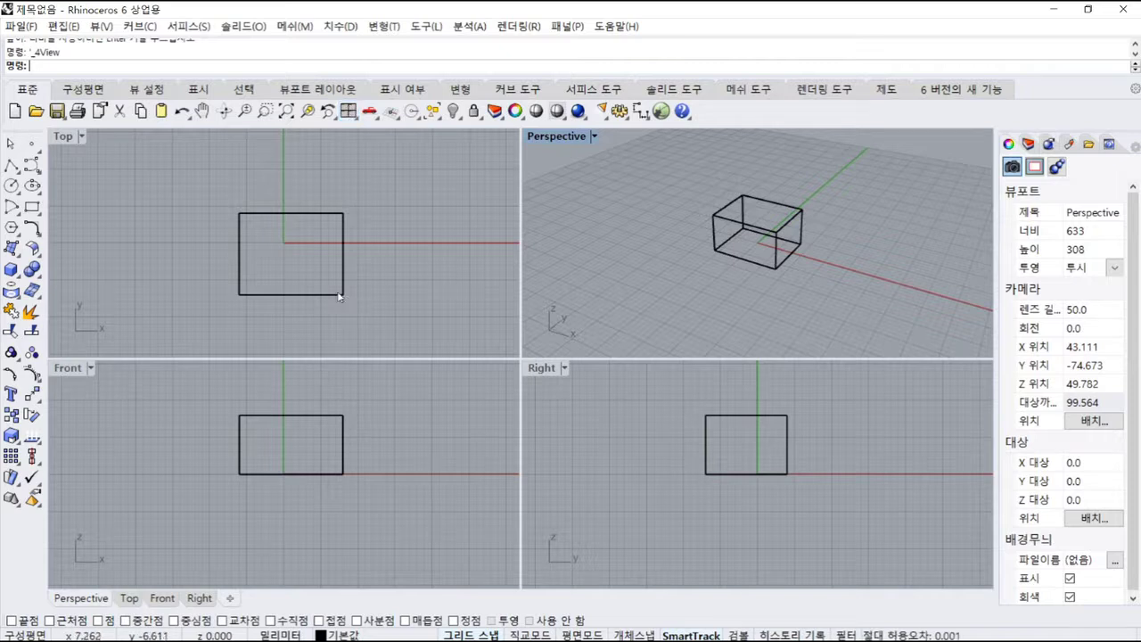
scroll(348, 301, "up", 6)
scroll(350, 300, "down", 7)
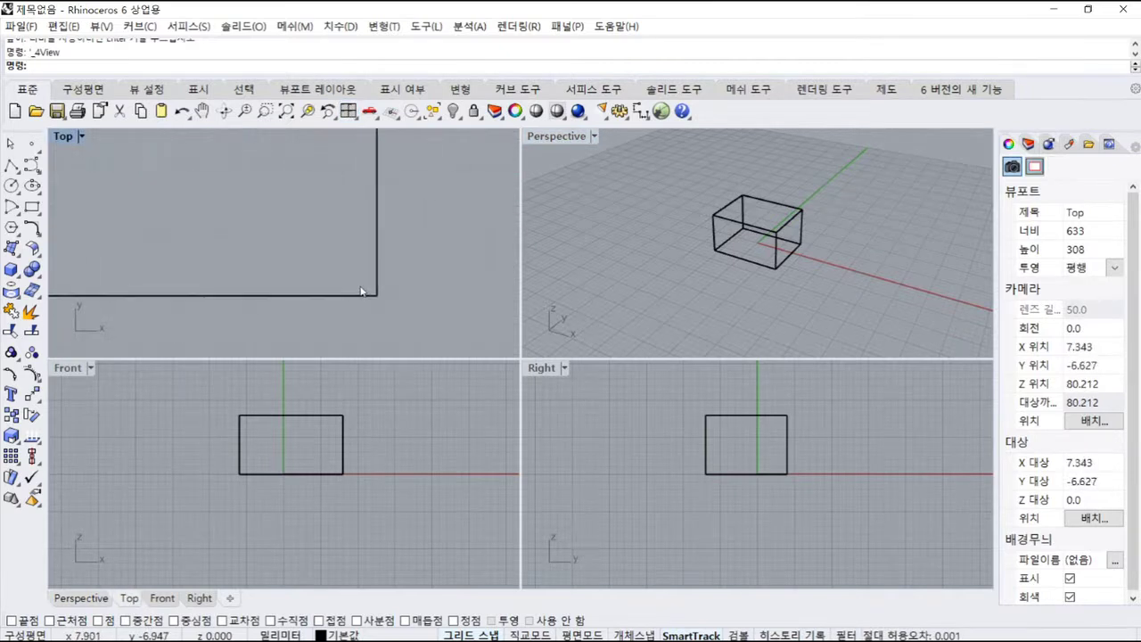
scroll(379, 301, "up", 8)
scroll(375, 281, "down", 8)
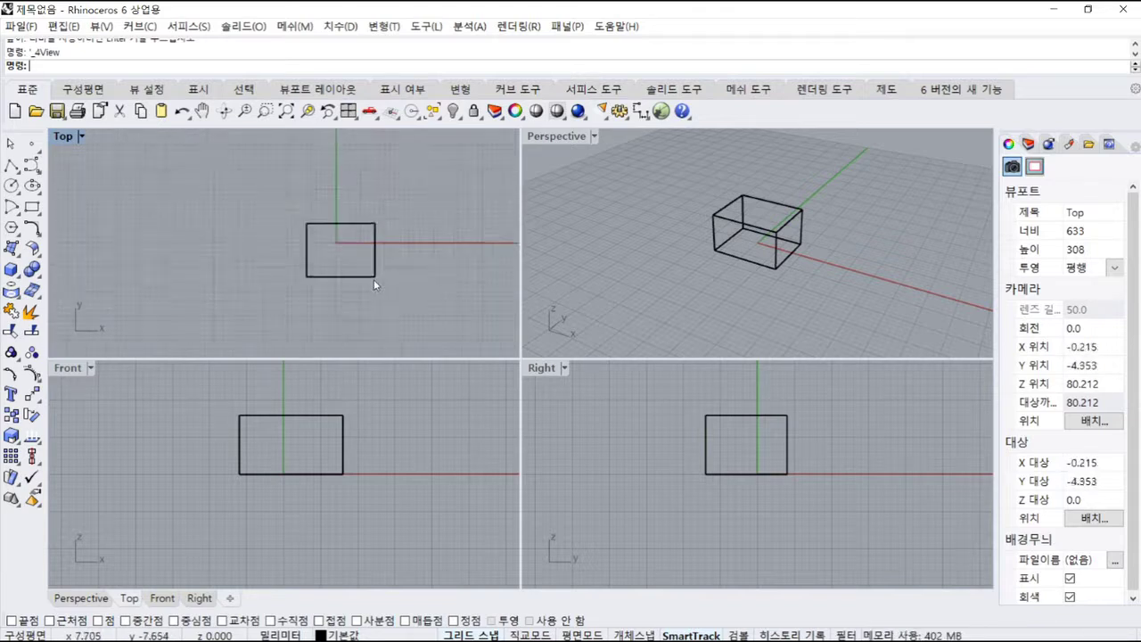
left_click(353, 506)
scroll(337, 481, "down", 5)
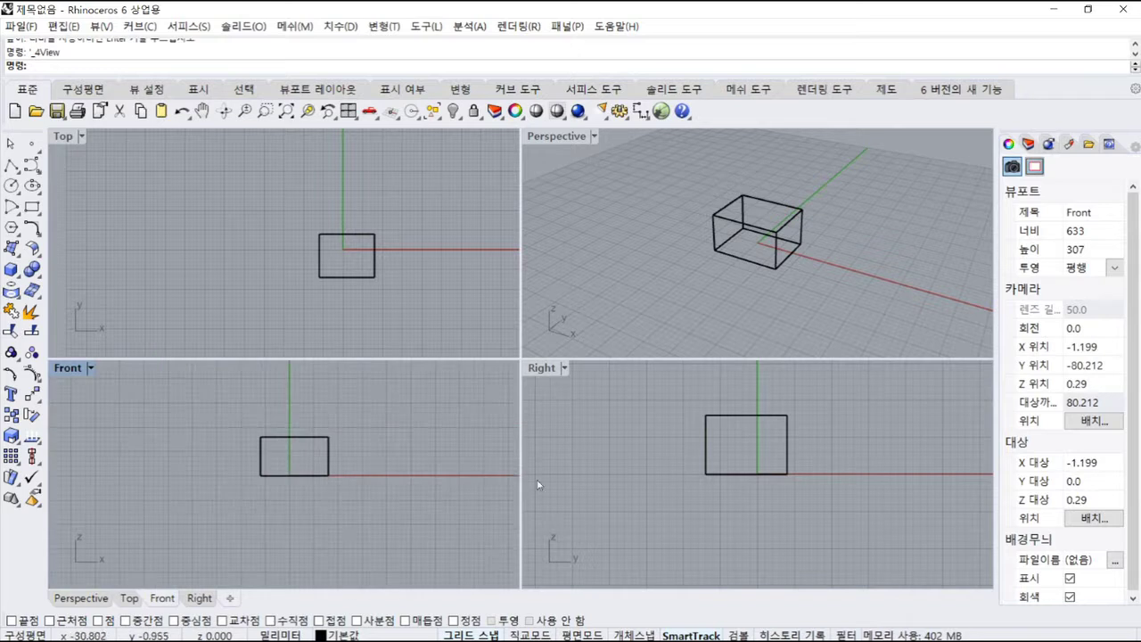
- Zoom in and out on the box in the Perspective, Right, Top and Front viewports until their scales differ
scroll(701, 461, "up", 4)
scroll(698, 461, "down", 4)
scroll(795, 255, "up", 4)
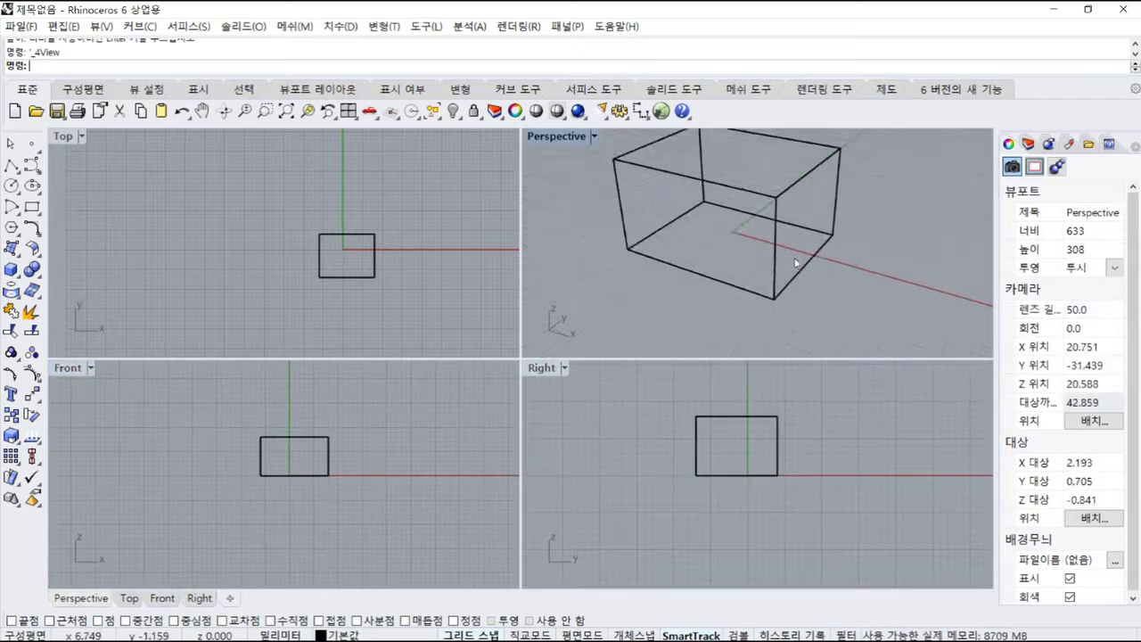
scroll(757, 249, "down", 5)
scroll(748, 239, "up", 4)
scroll(744, 266, "down", 4)
scroll(395, 314, "up", 2)
scroll(395, 314, "down", 3)
scroll(352, 502, "up", 4)
scroll(353, 502, "down", 3)
scroll(768, 425, "down", 3)
scroll(746, 442, "up", 3)
scroll(747, 443, "up", 2)
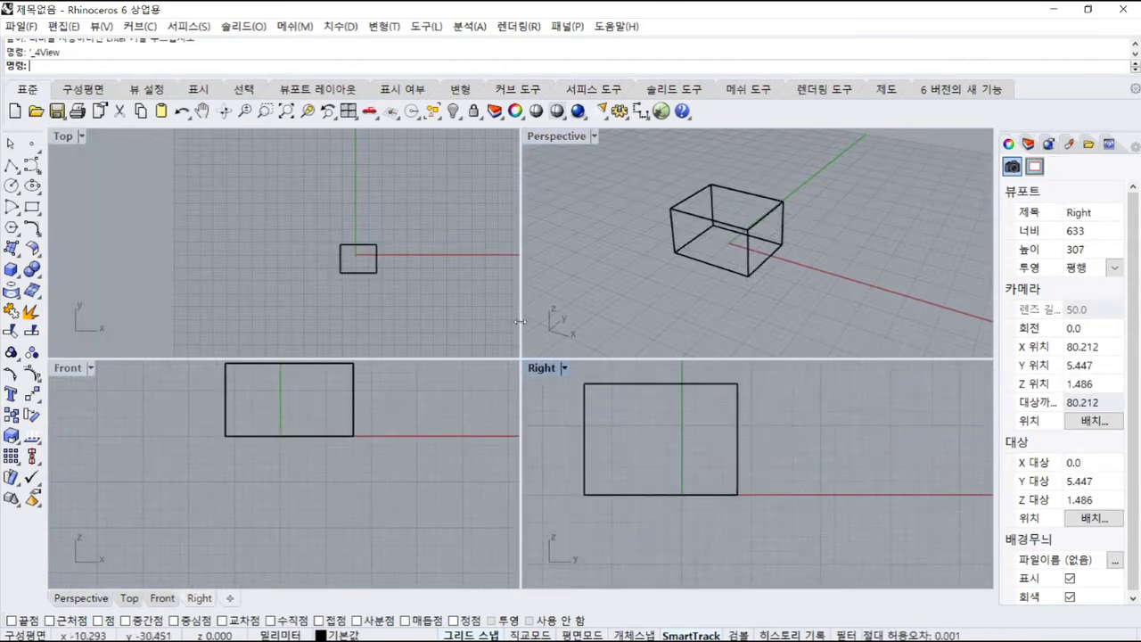
scroll(375, 269, "up", 5)
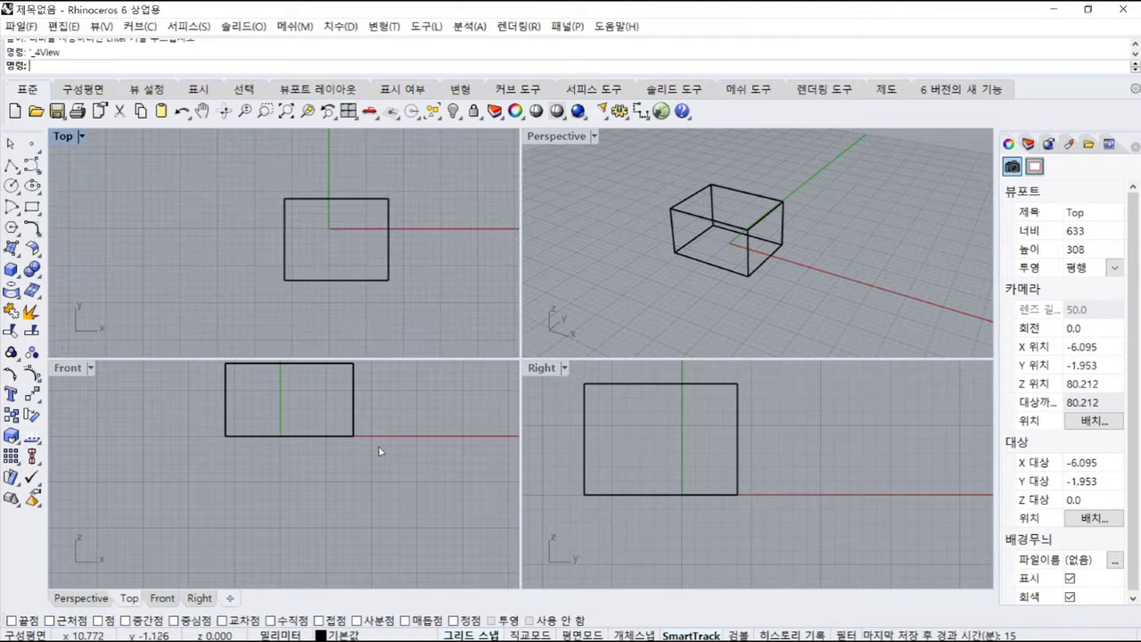
scroll(313, 397, "down", 2)
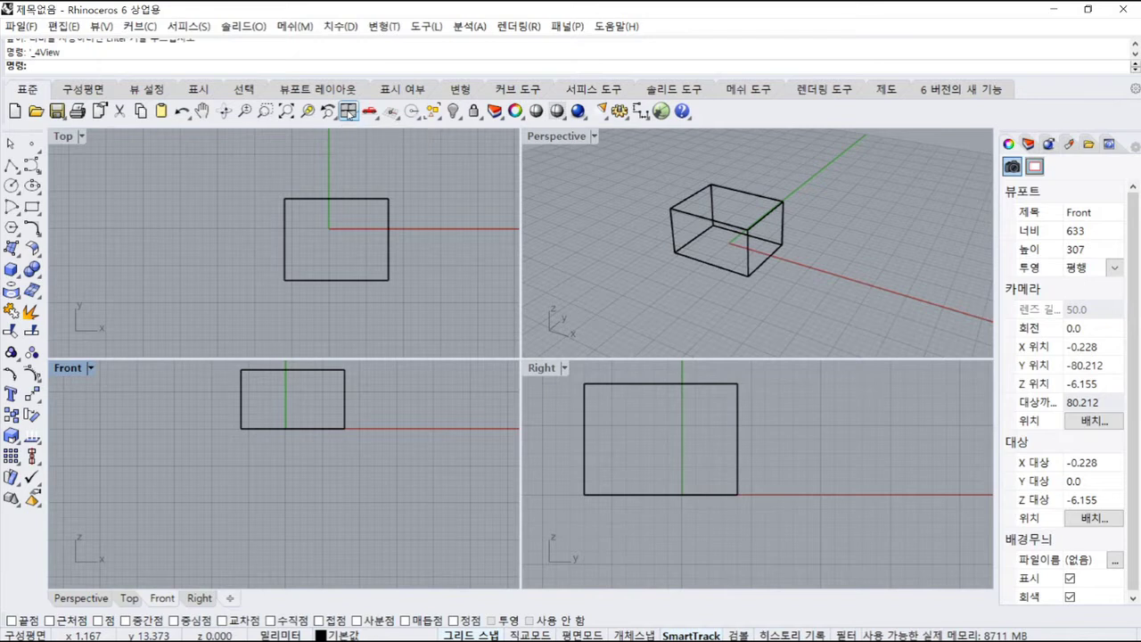
- Restore the four aligned default viewports and orbit the Perspective view around the box
right_click(348, 111)
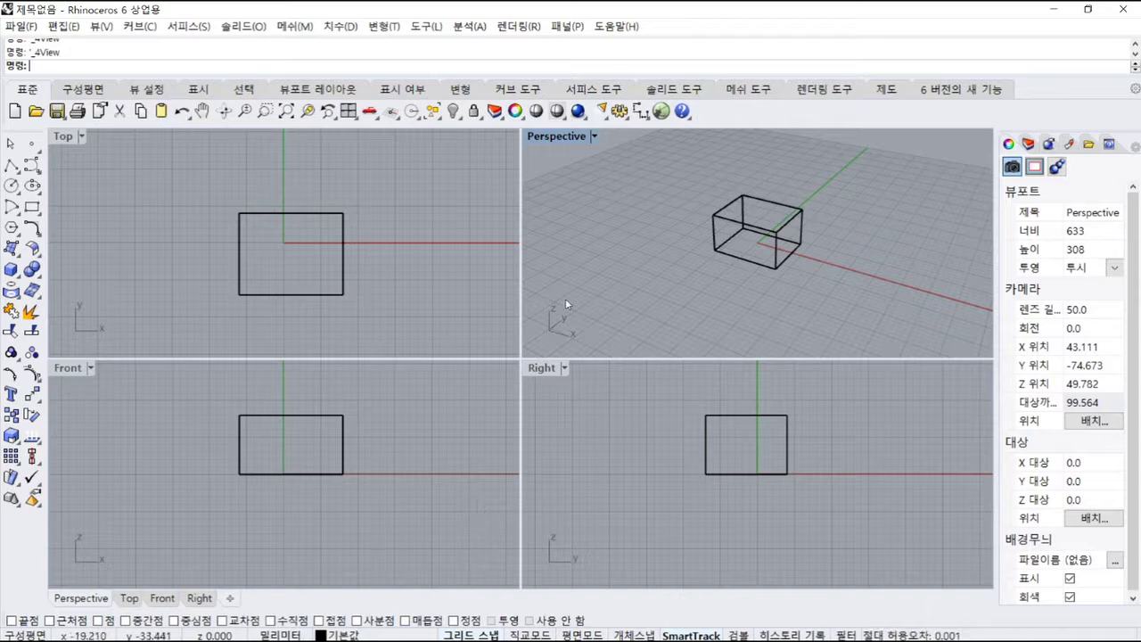
right_click(445, 290)
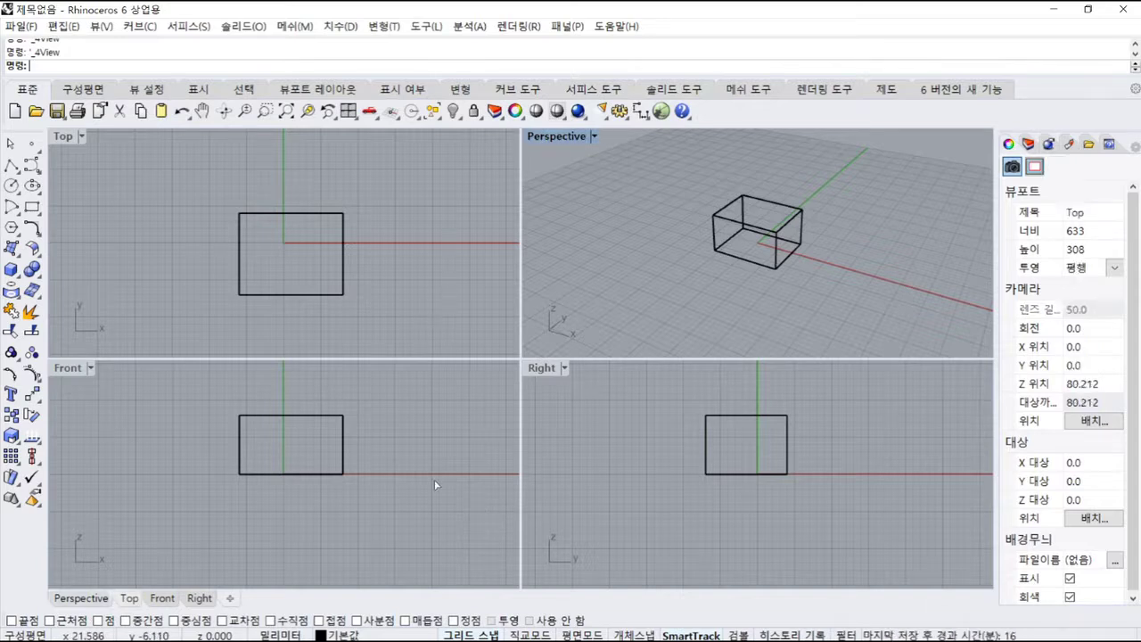
right_click_drag(646, 318, 828, 343)
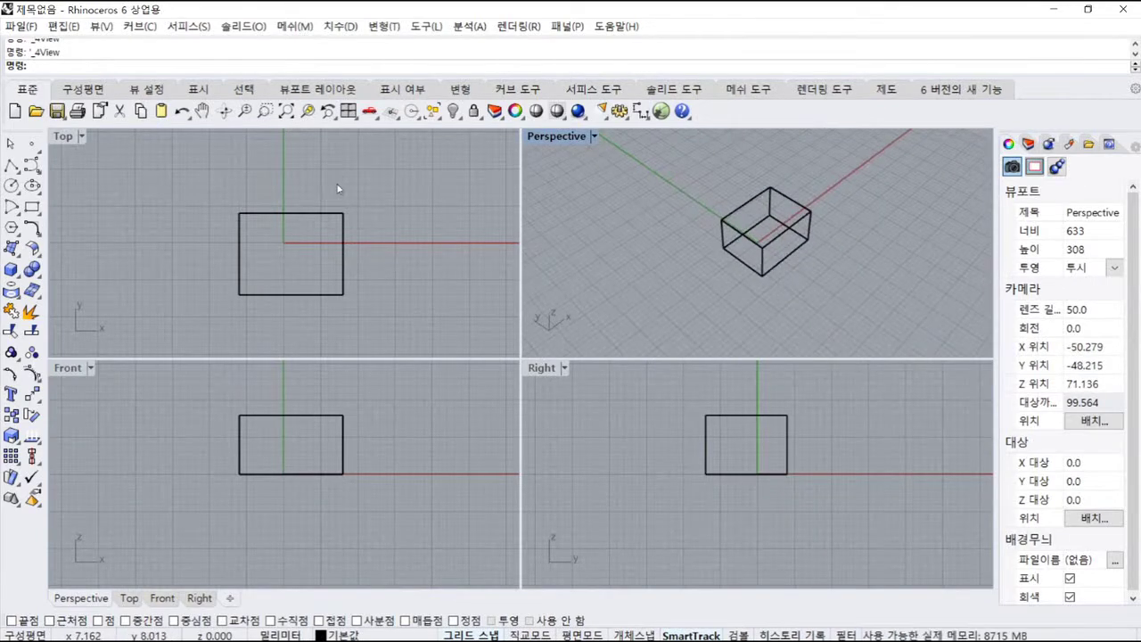
- Make the Top, Front, Right and Perspective viewports active in turn, ending with the Top viewport active
left_click(404, 284)
left_click(427, 453)
left_click(629, 460)
left_click(437, 466)
left_click(437, 326)
left_click(626, 337)
left_click(626, 406)
left_click(462, 412)
left_click(458, 300)
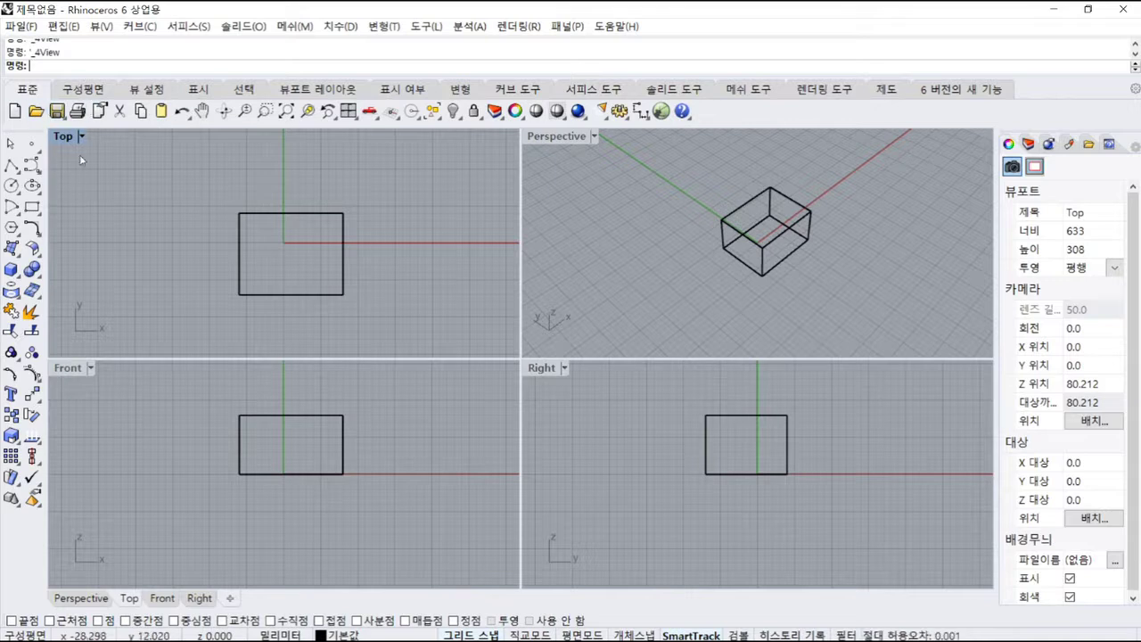
left_click(450, 392)
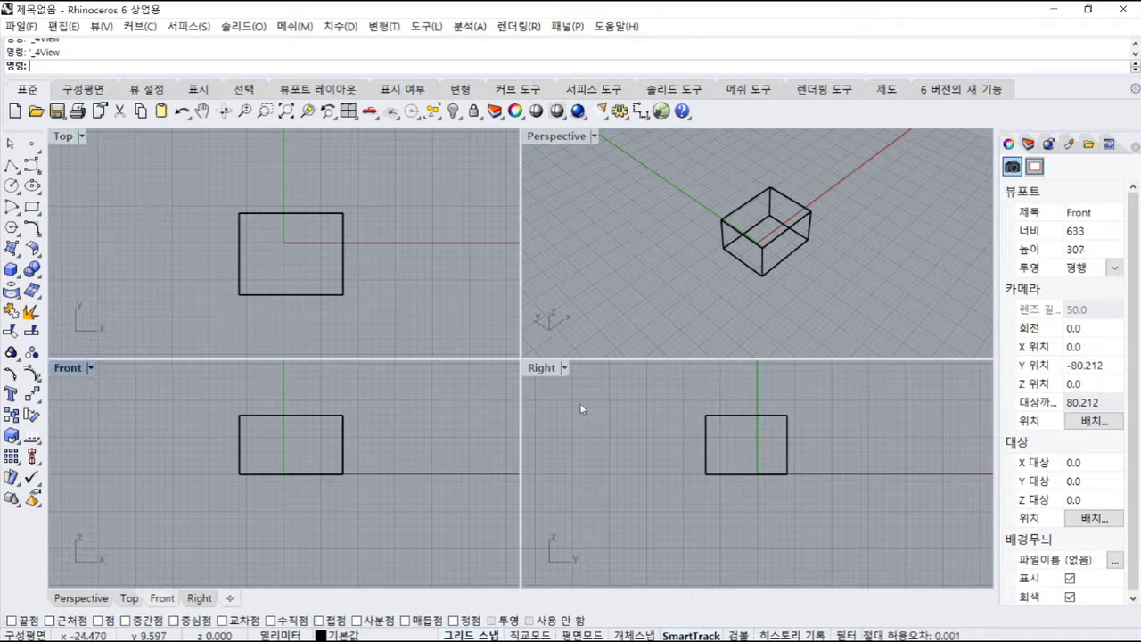
left_click(598, 405)
left_click(596, 266)
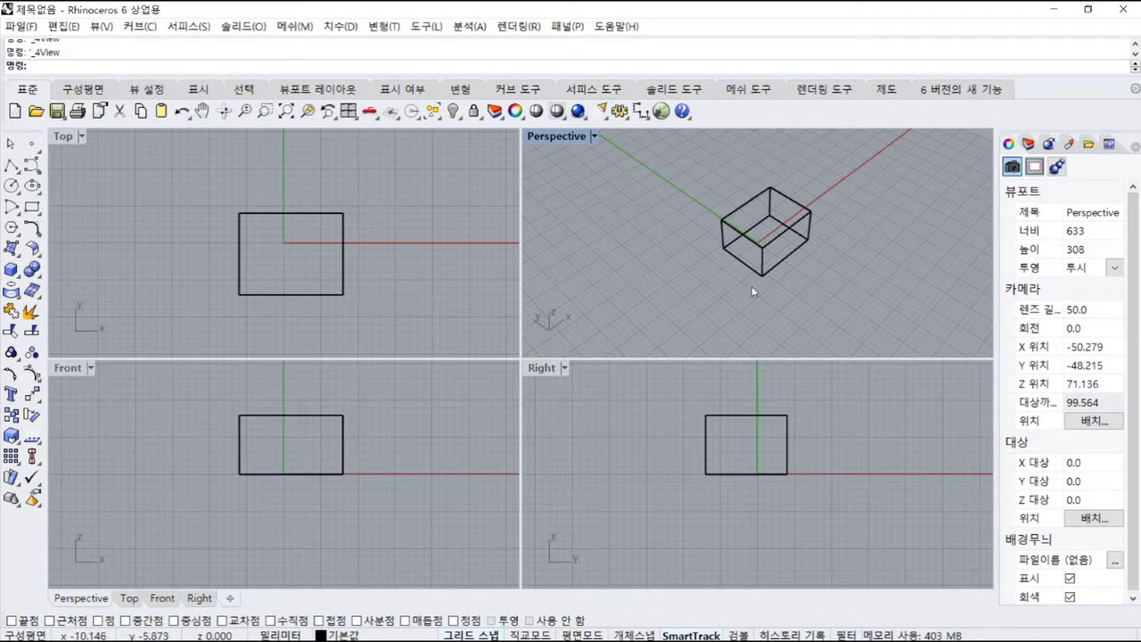
left_click(448, 239)
left_click(484, 434)
left_click(553, 392)
left_click(580, 290)
left_click(434, 276)
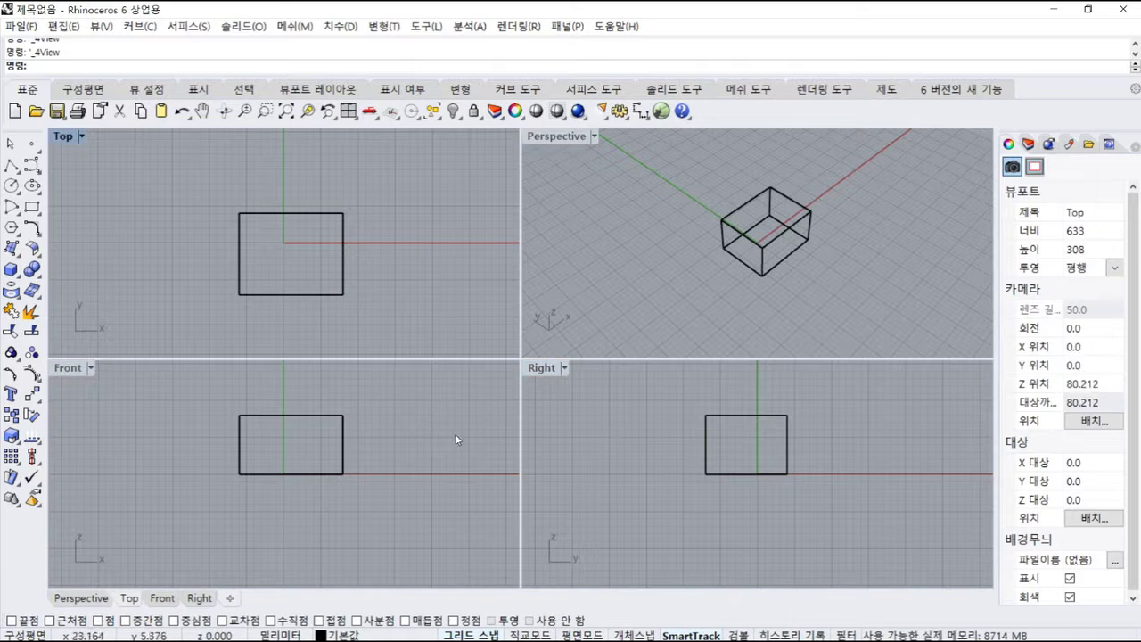
- Switch the Top viewport back and forth between maximized and the four-viewport layout, leaving it maximized
double_click(64, 138)
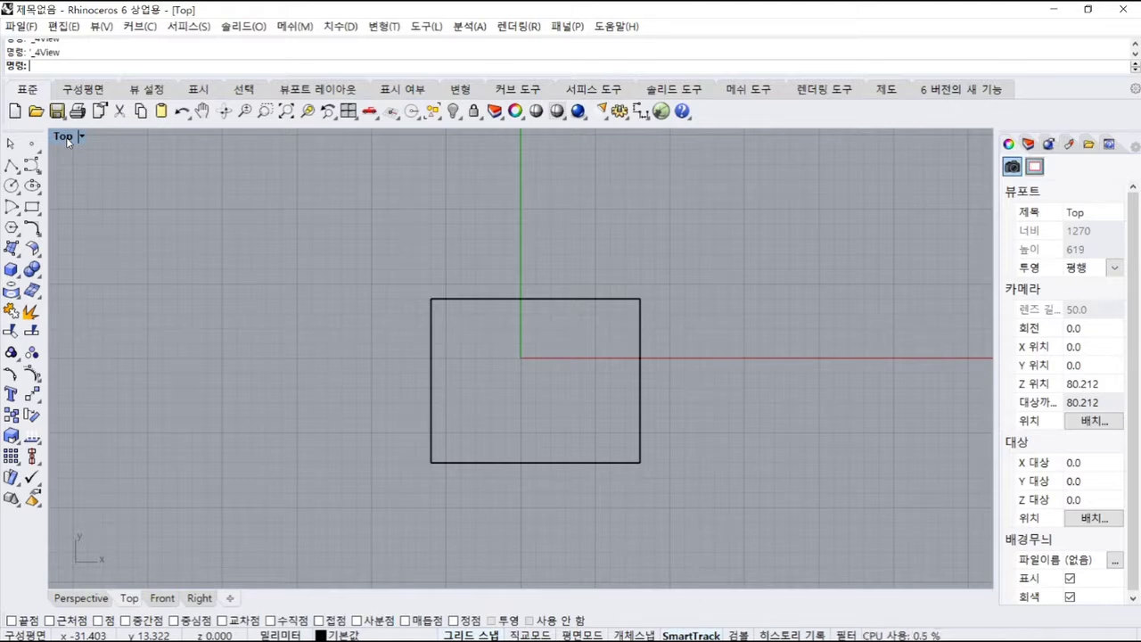
double_click(65, 138)
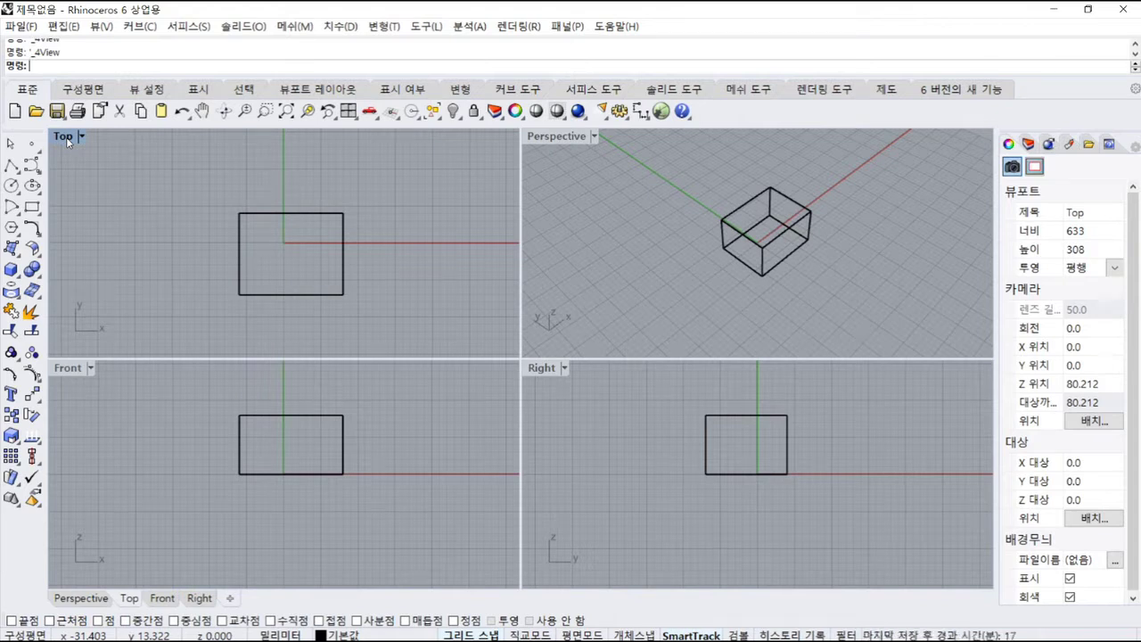
double_click(65, 138)
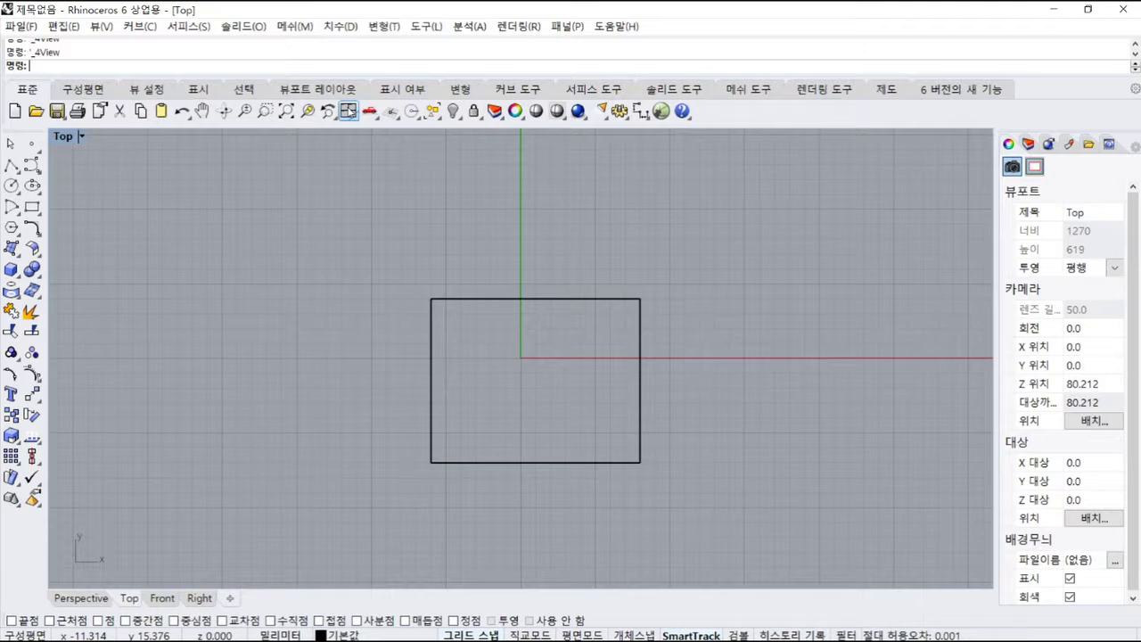
left_click(348, 111)
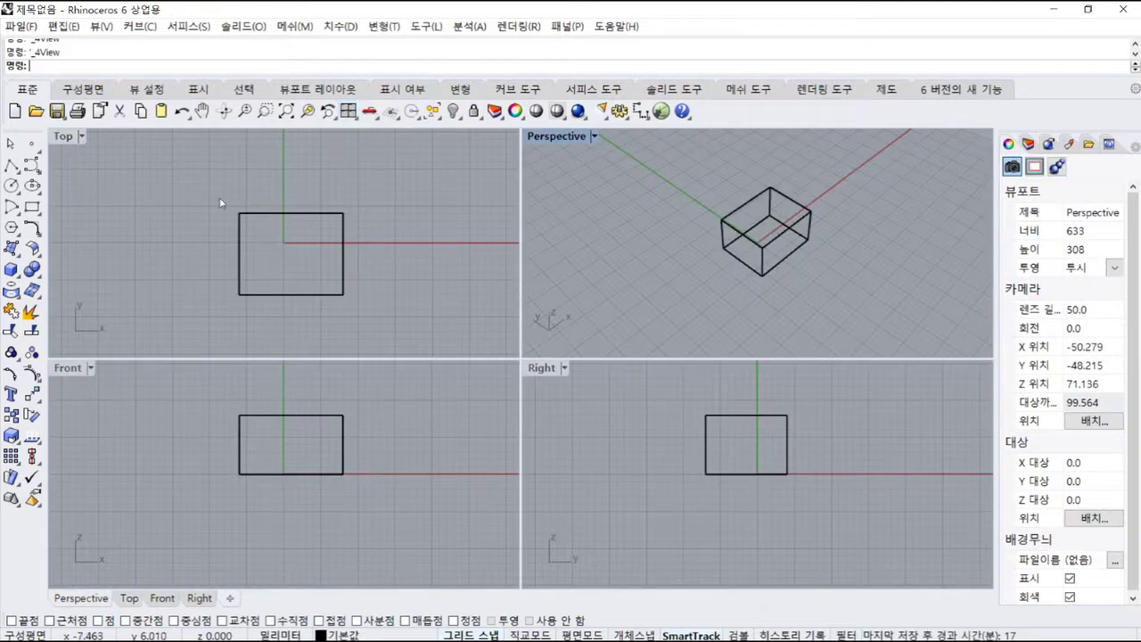
left_click(60, 138)
double_click(62, 137)
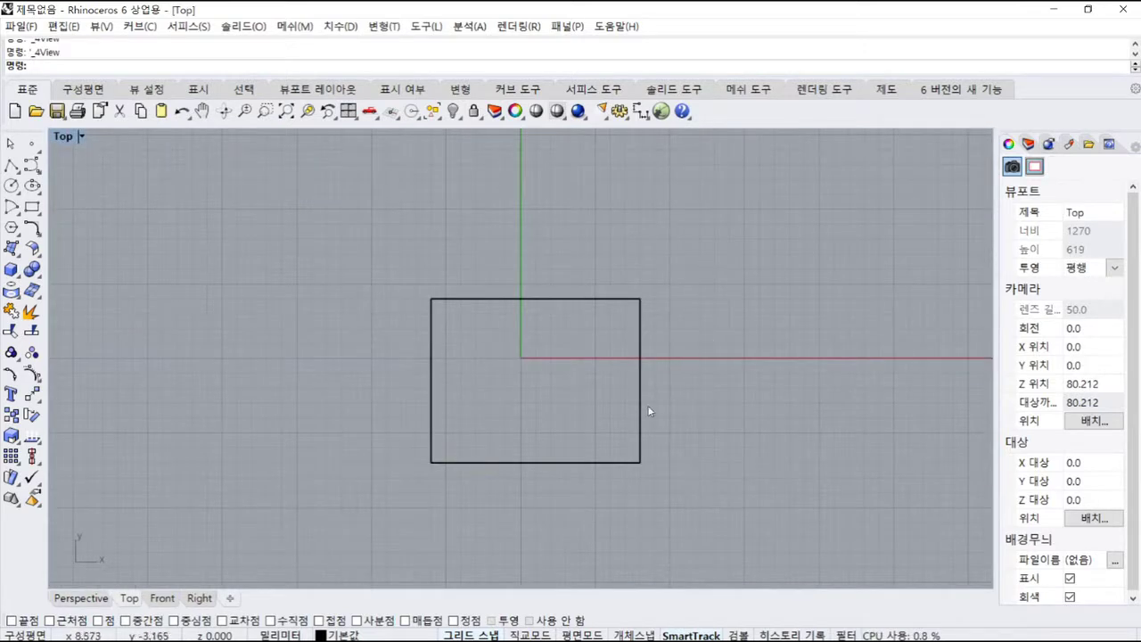
- Cycle the maximized view through Front, Right, Perspective and Top, and return to the four-viewport layout
left_click(162, 599)
left_click(202, 598)
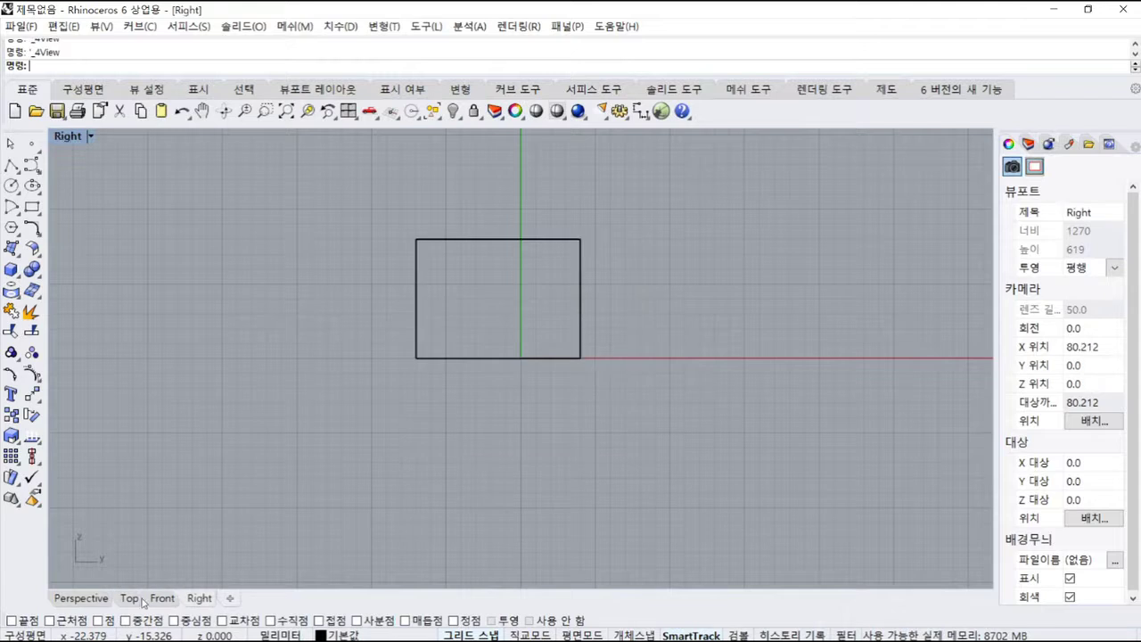
left_click(82, 598)
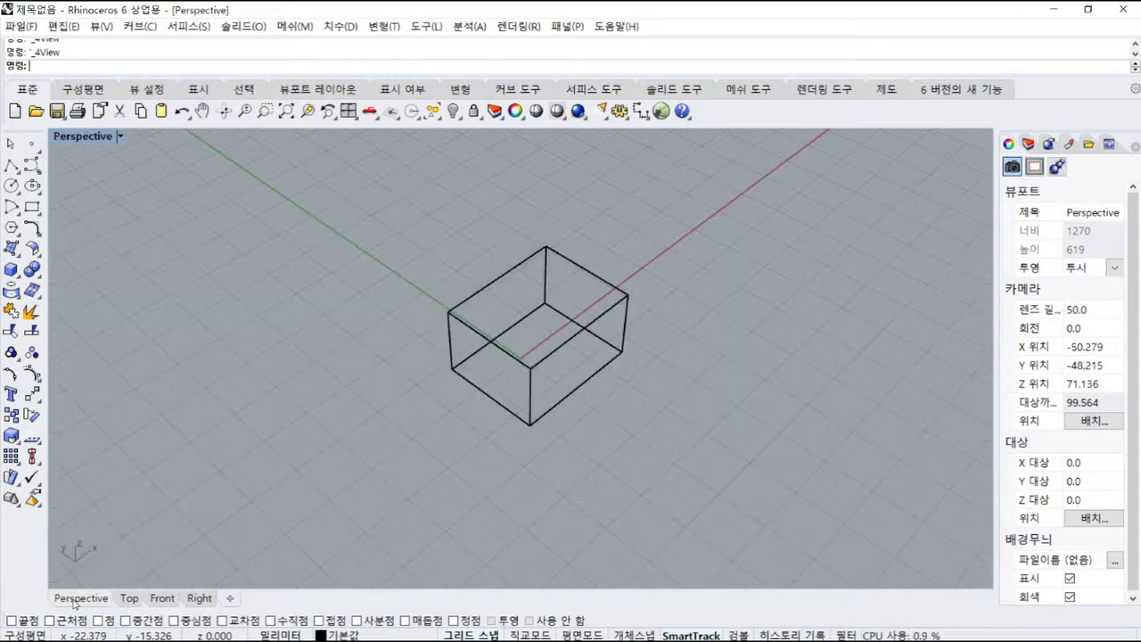
left_click(128, 605)
left_click(166, 603)
left_click(199, 598)
left_click(163, 598)
left_click(129, 599)
left_click(81, 598)
left_click(129, 598)
left_click(162, 598)
left_click(199, 601)
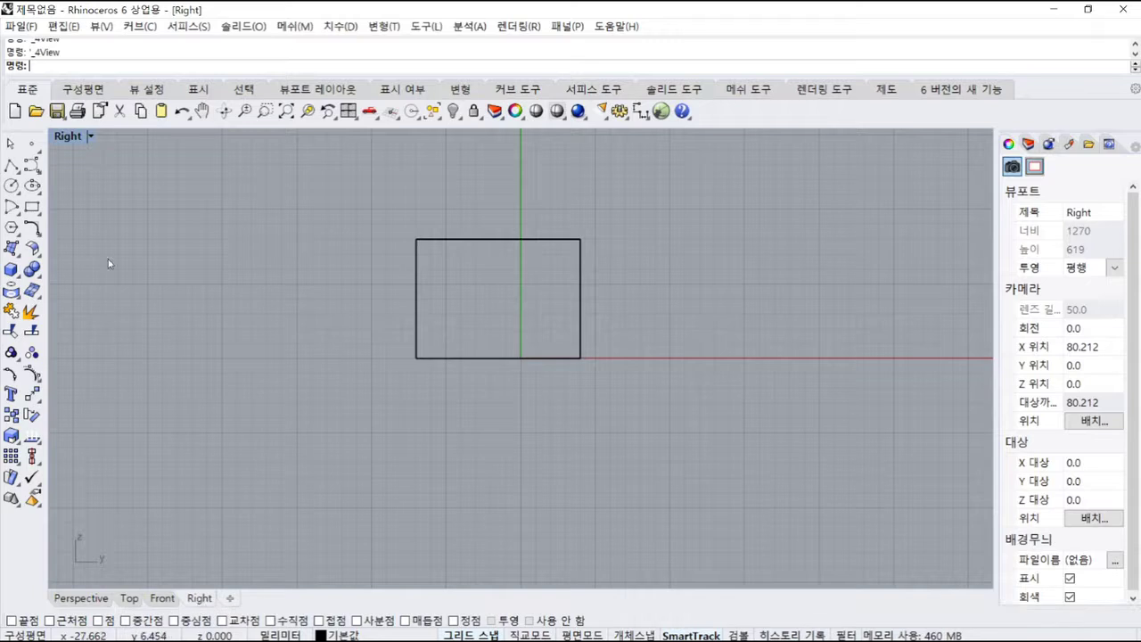
double_click(64, 139)
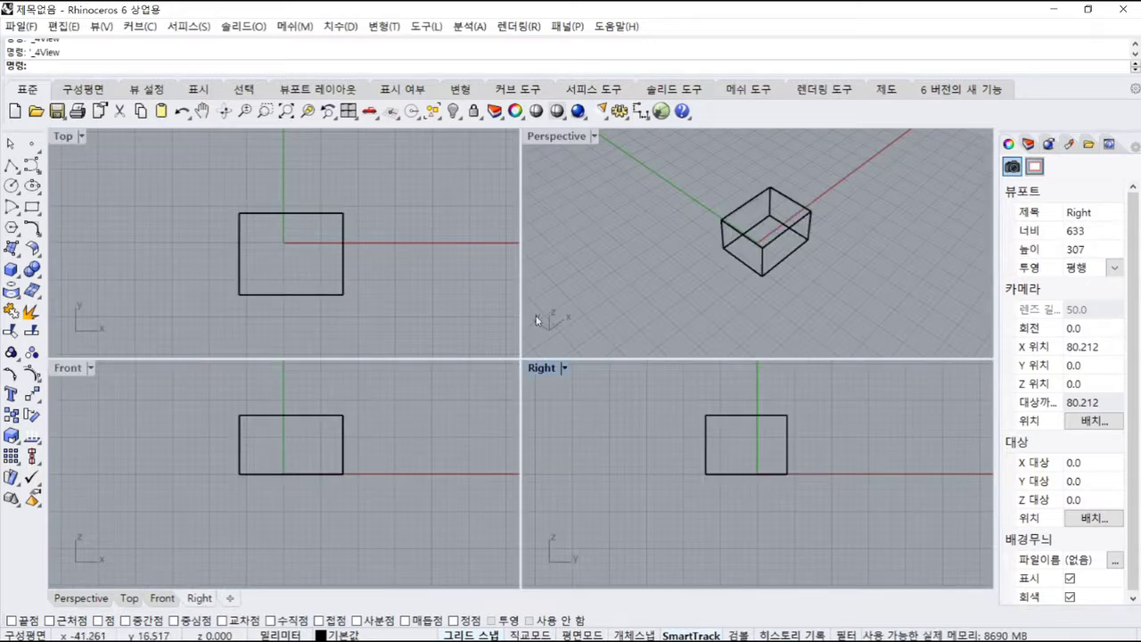
- Resize the four viewports by moving their shared borders and reset them to equal sizes
left_click_drag(520, 303, 643, 317)
left_click_drag(577, 357, 584, 294)
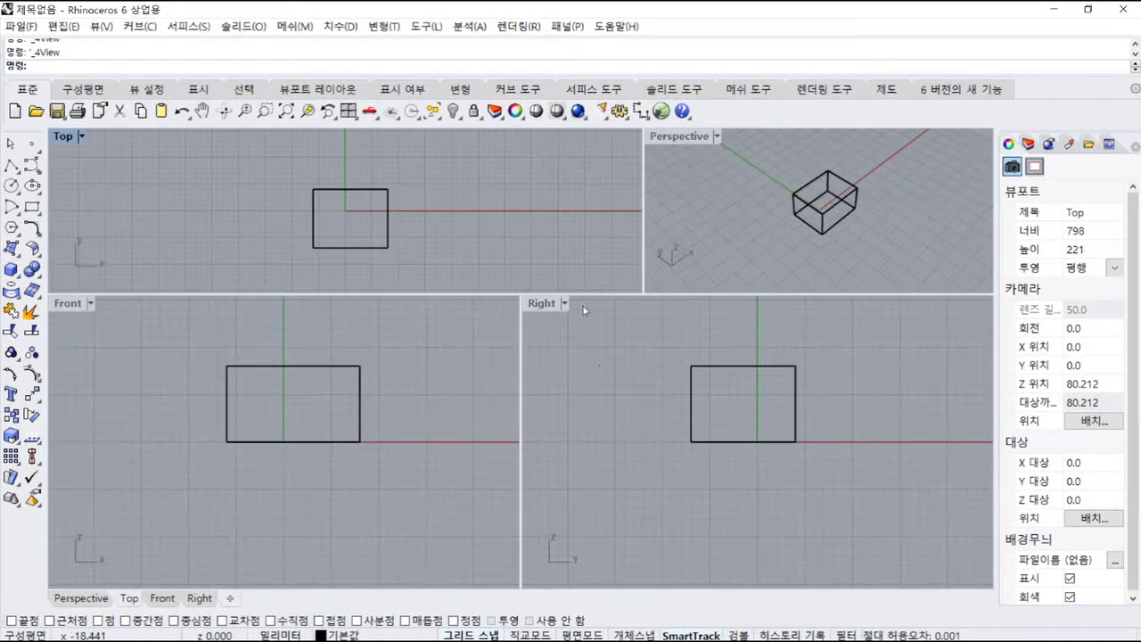
left_click(645, 271)
left_click_drag(643, 261, 521, 410)
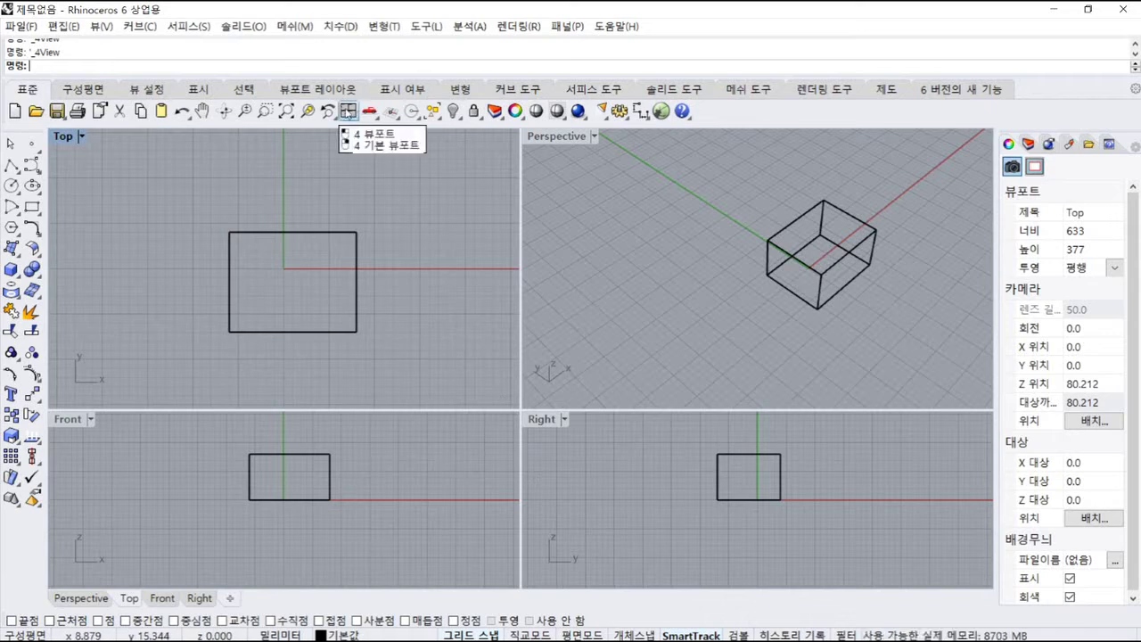
left_click(347, 111)
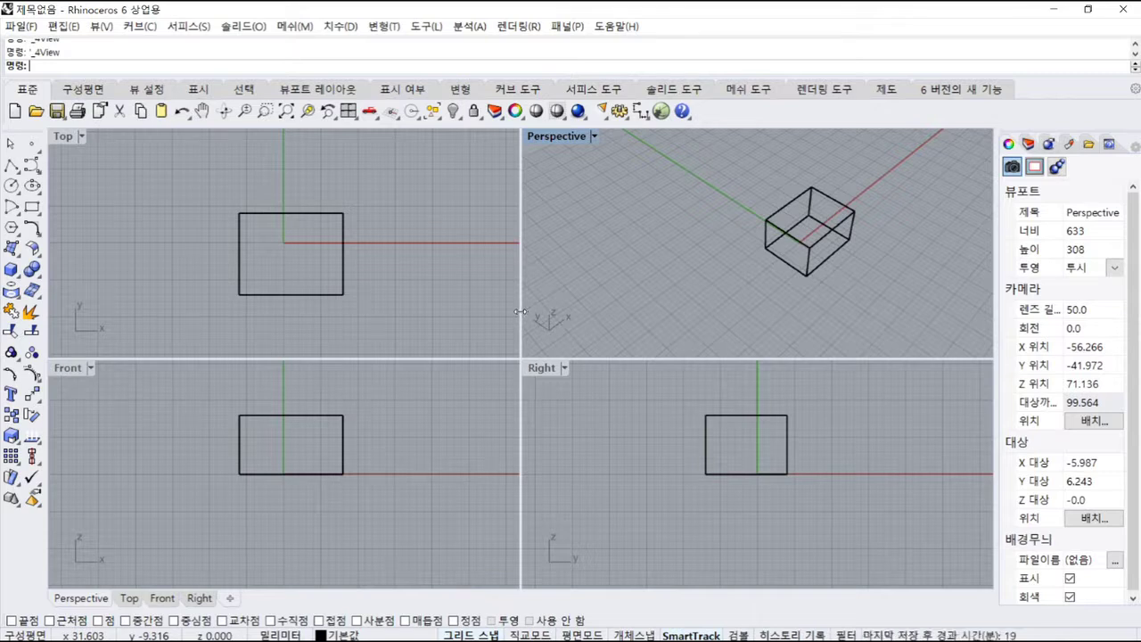
- Resize all four viewports at once from their common corner and restore the equal four-viewport layout
mouse_move(520, 311)
left_mouse_down()
mouse_move(271, 291)
mouse_move(655, 284)
mouse_move(388, 300)
mouse_move(595, 303)
mouse_move(528, 305)
left_mouse_up()
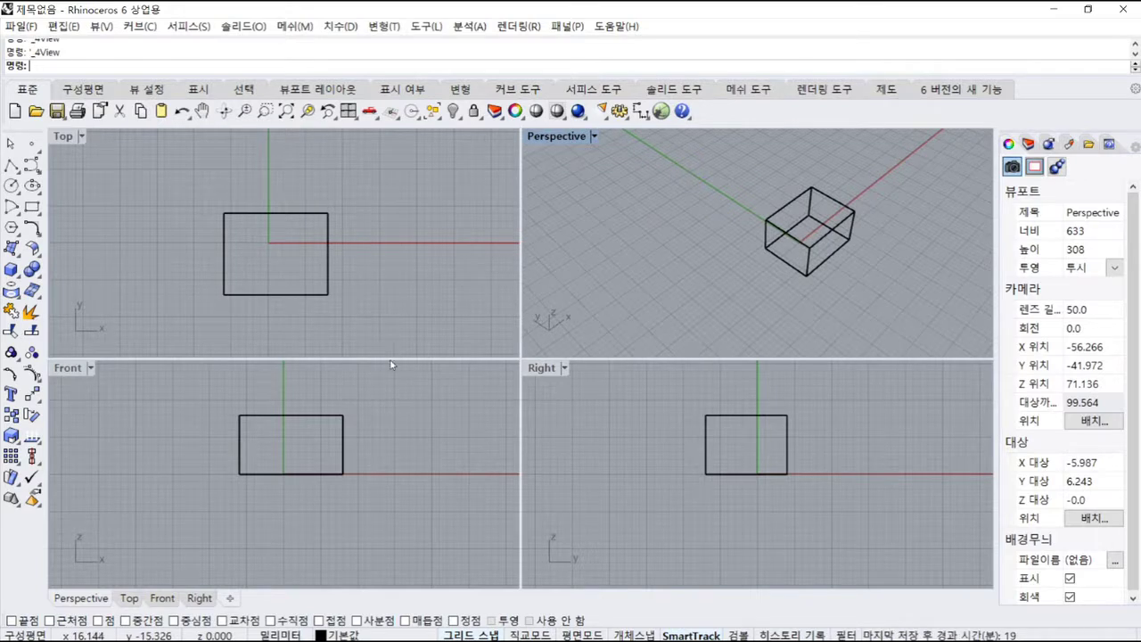
left_click(390, 364)
mouse_move(391, 360)
left_mouse_down()
mouse_move(391, 430)
mouse_move(406, 280)
mouse_move(400, 444)
mouse_move(410, 360)
left_mouse_up()
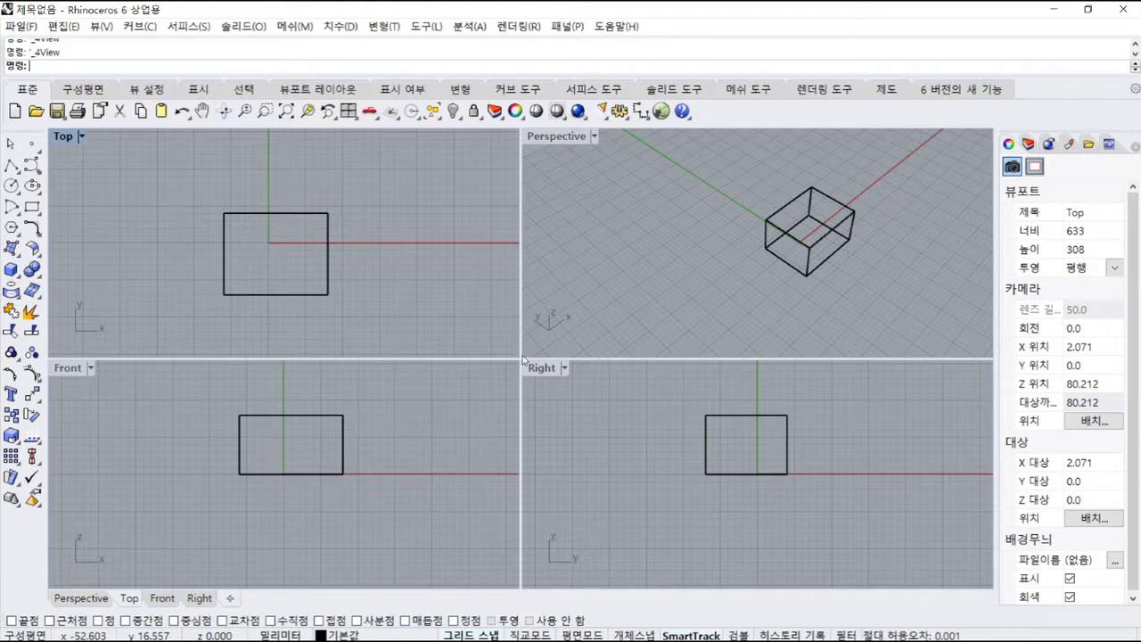
left_click_drag(523, 359, 621, 402)
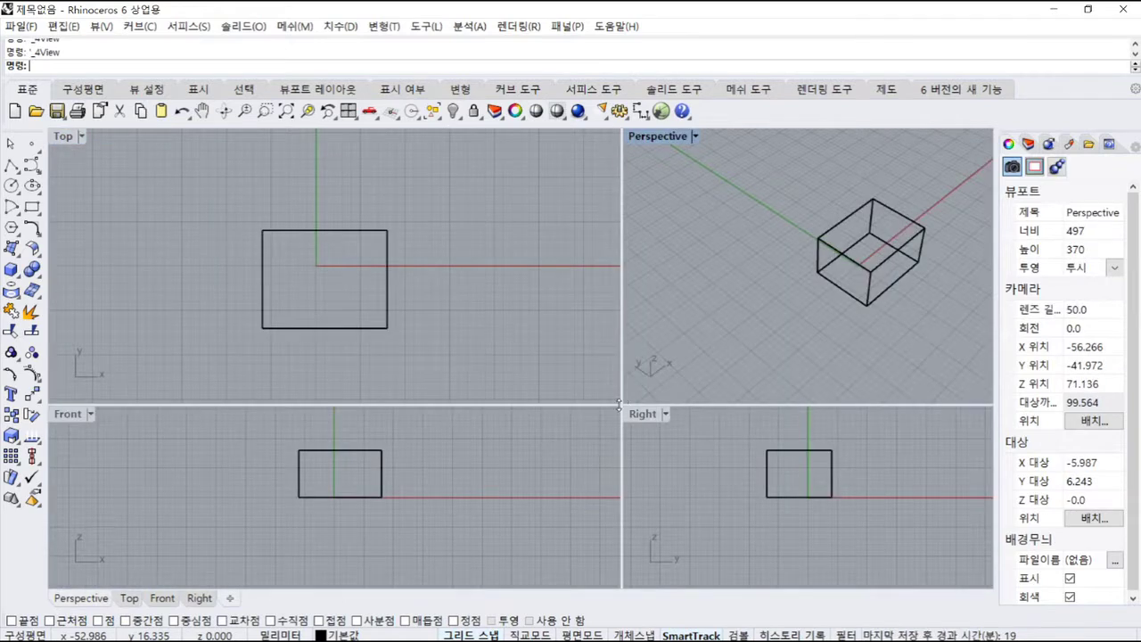
left_click(624, 405)
left_click_drag(522, 366, 486, 339)
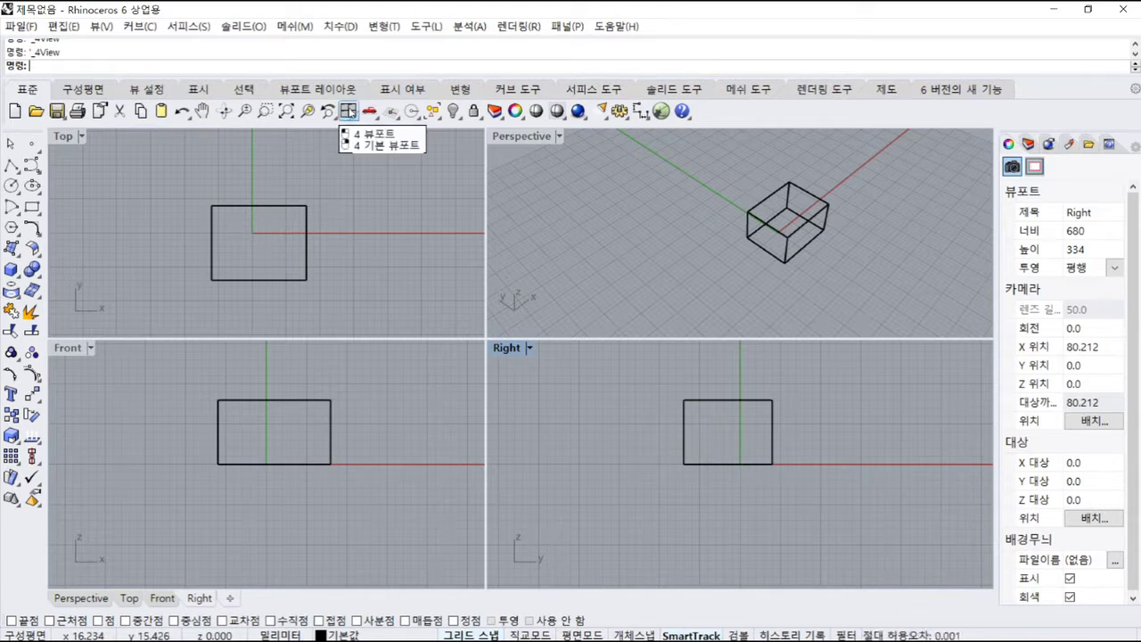
right_click(347, 110)
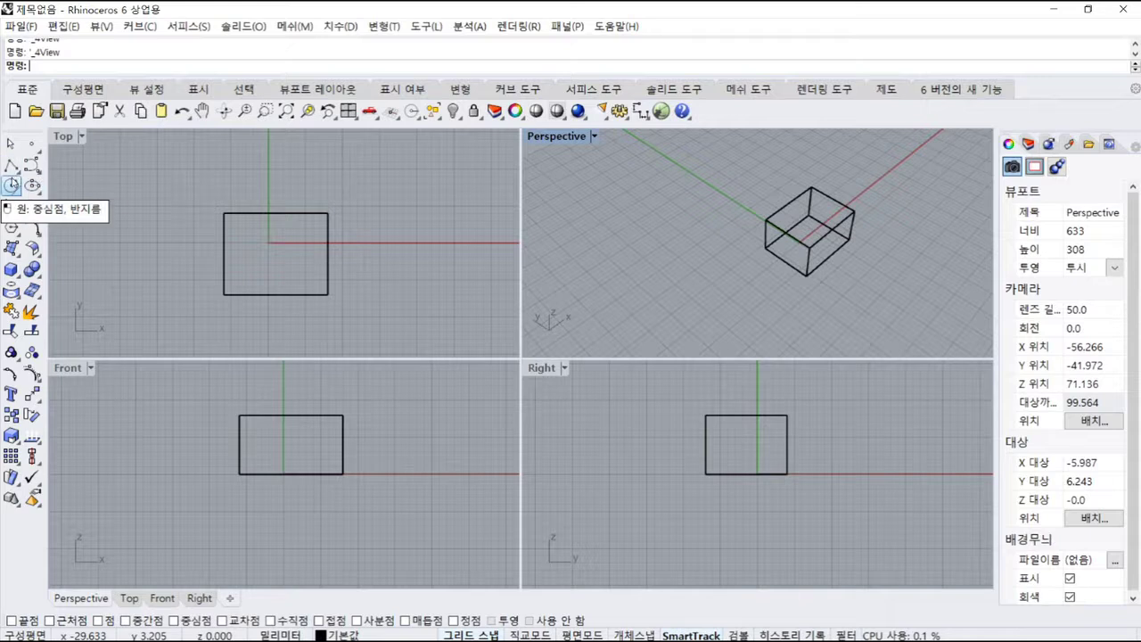
- Draw a six-point open zigzag polyline on the negative X side of the box in the Top viewport
left_click(18, 175)
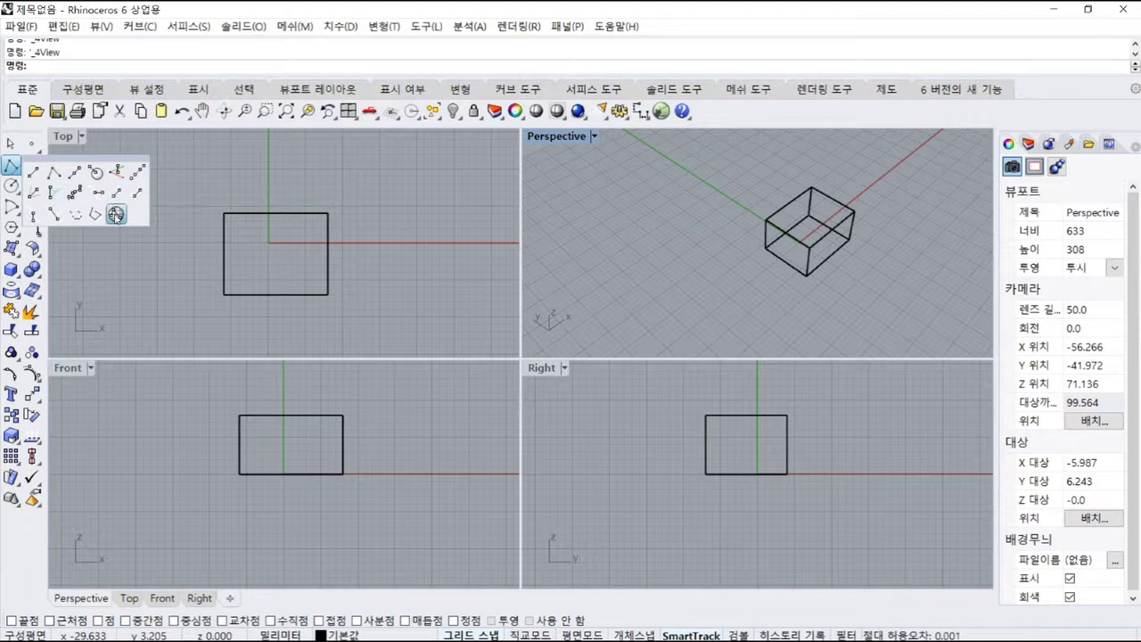
left_click(55, 175)
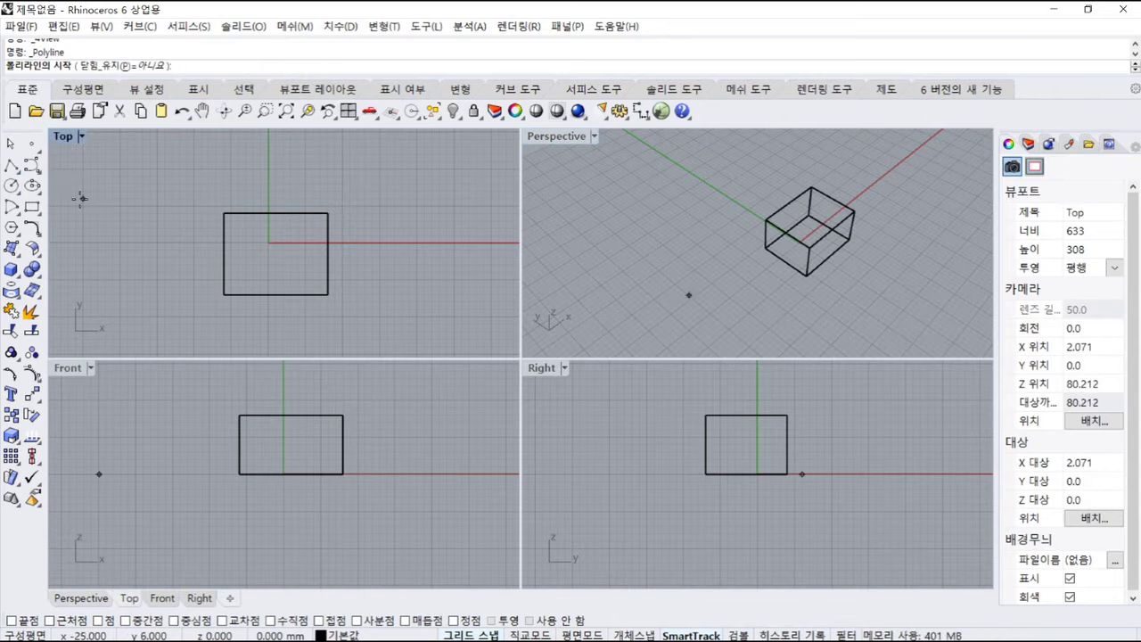
left_click(90, 191)
left_click(105, 264)
left_click(150, 207)
left_click(150, 286)
left_click(194, 214)
left_click(186, 286)
key("Return")
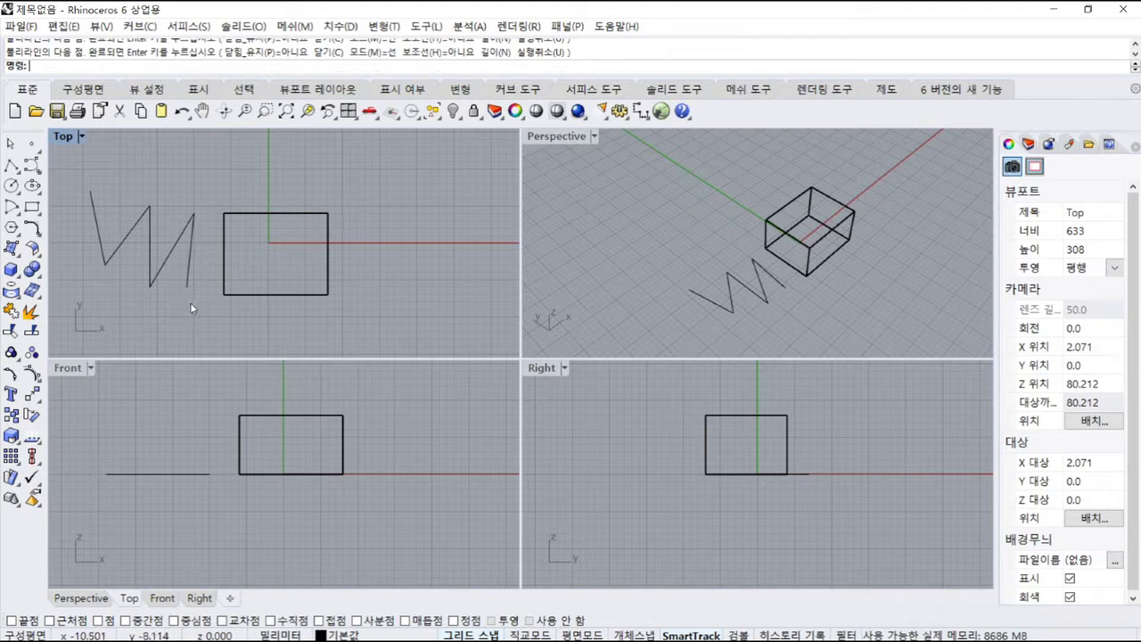
- Detach the Line tools as a floating toolbar and use its Polyline tool to draw a six-point zigzag beyond the box's positive X, negative Y corner
left_click(18, 170)
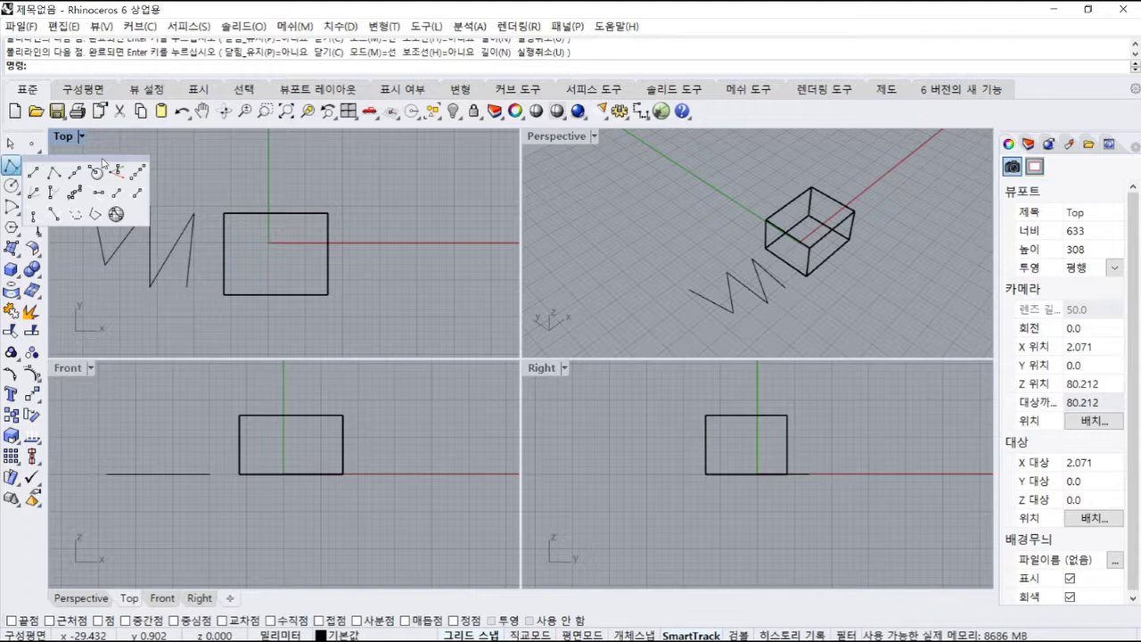
left_click_drag(103, 163, 431, 179)
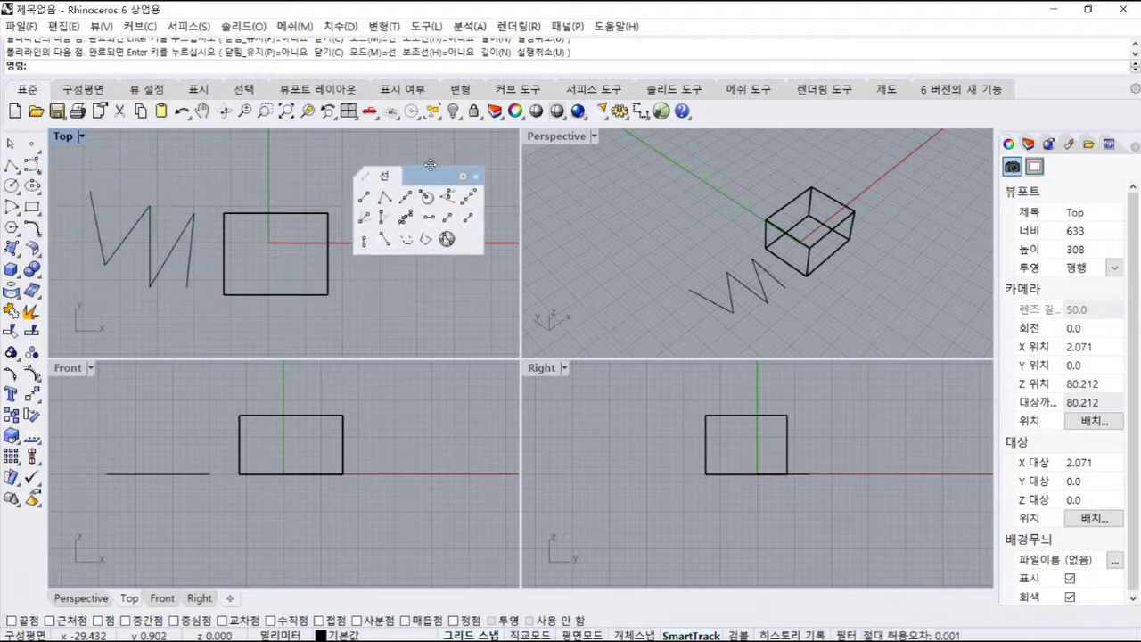
left_click(385, 198)
left_click(306, 316)
left_click(350, 346)
left_click(387, 281)
left_click(432, 338)
left_click(445, 294)
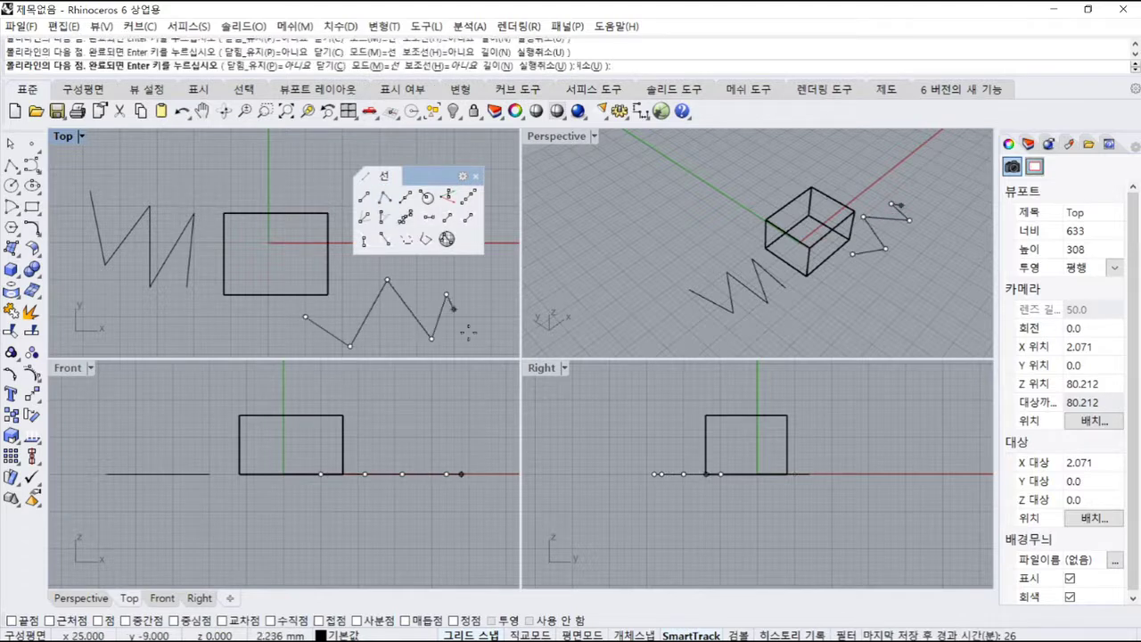
left_click(476, 346)
key("Return")
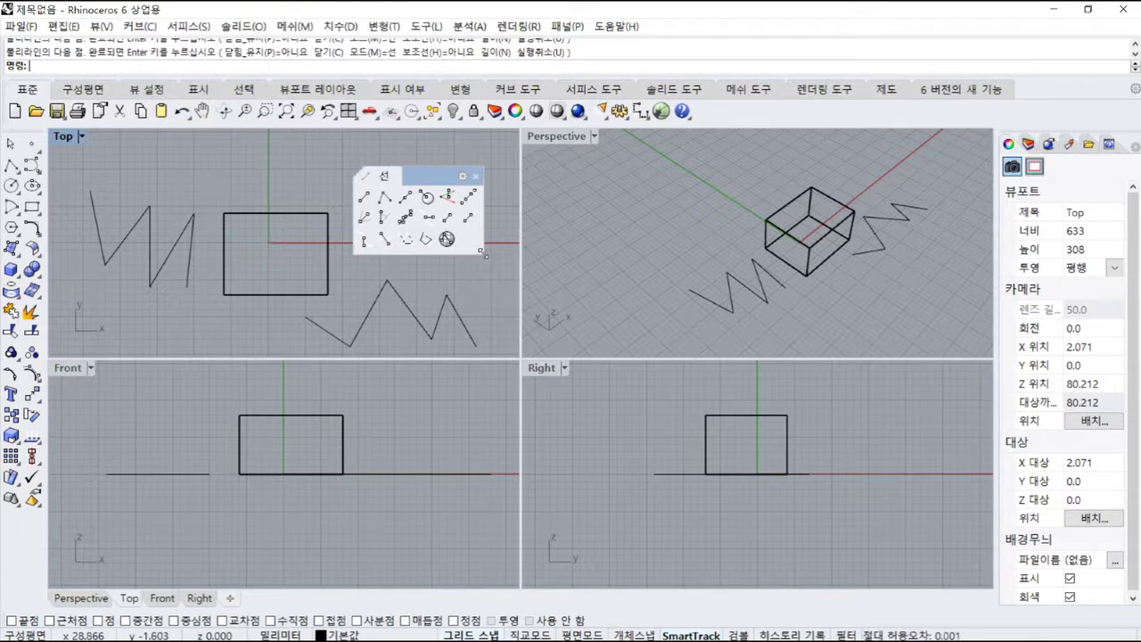
- Widen the floating Line toolbar, move it over the box in the Top viewport, and close it
mouse_move(483, 253)
left_mouse_down()
mouse_move(602, 253)
mouse_move(604, 223)
mouse_move(573, 268)
mouse_move(486, 268)
mouse_move(556, 263)
mouse_move(516, 259)
mouse_move(530, 272)
mouse_move(532, 240)
mouse_move(502, 258)
left_mouse_up()
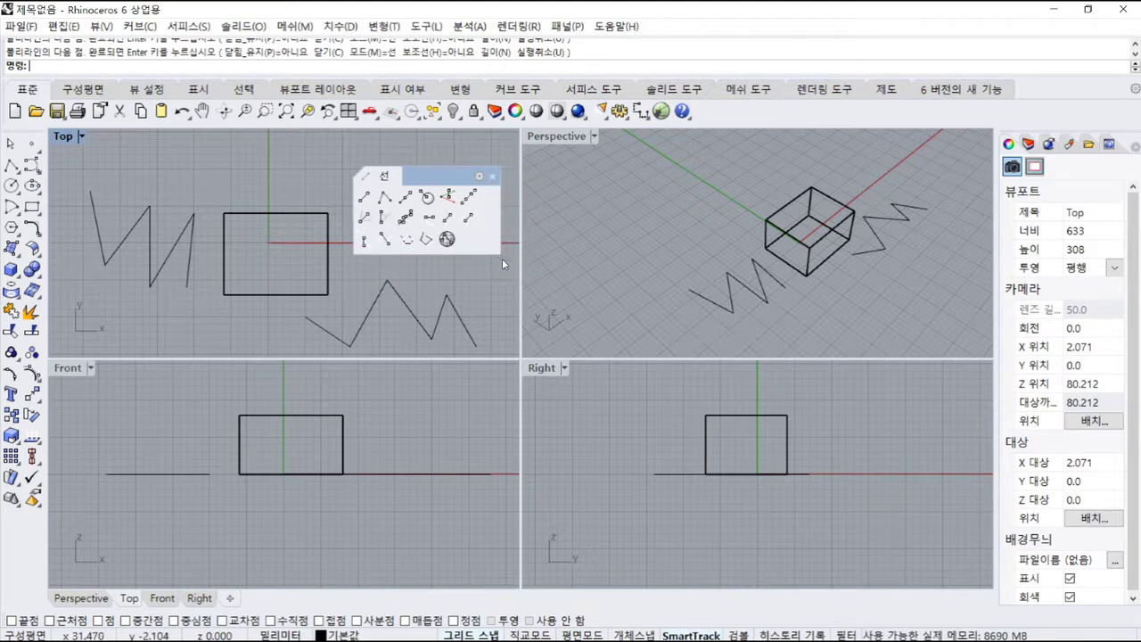
left_click_drag(412, 176, 359, 187)
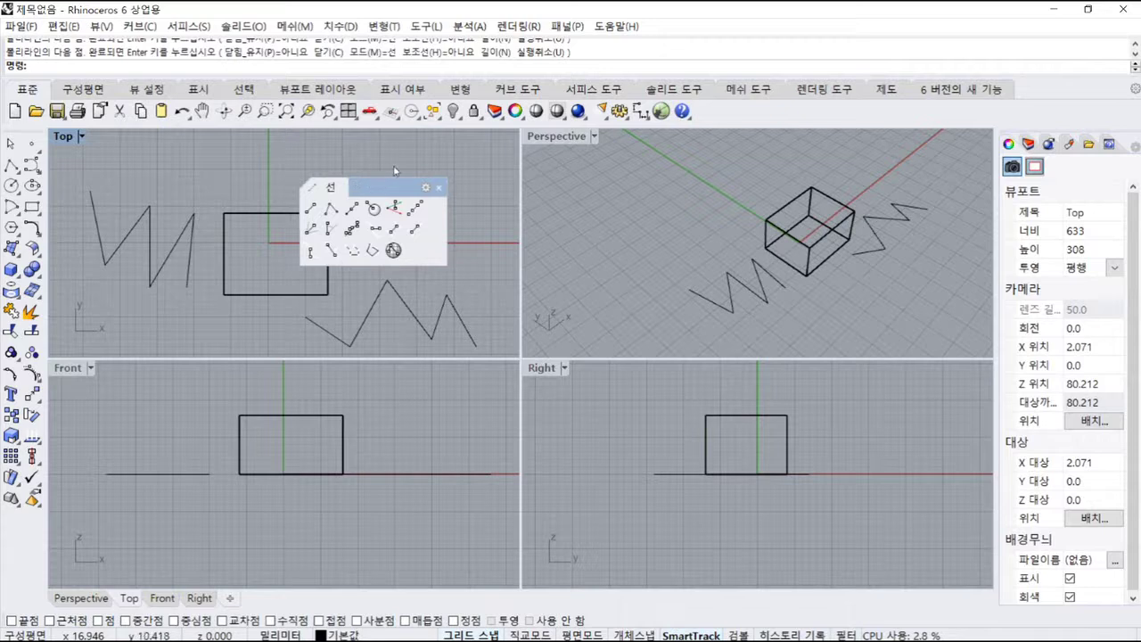
left_click(439, 189)
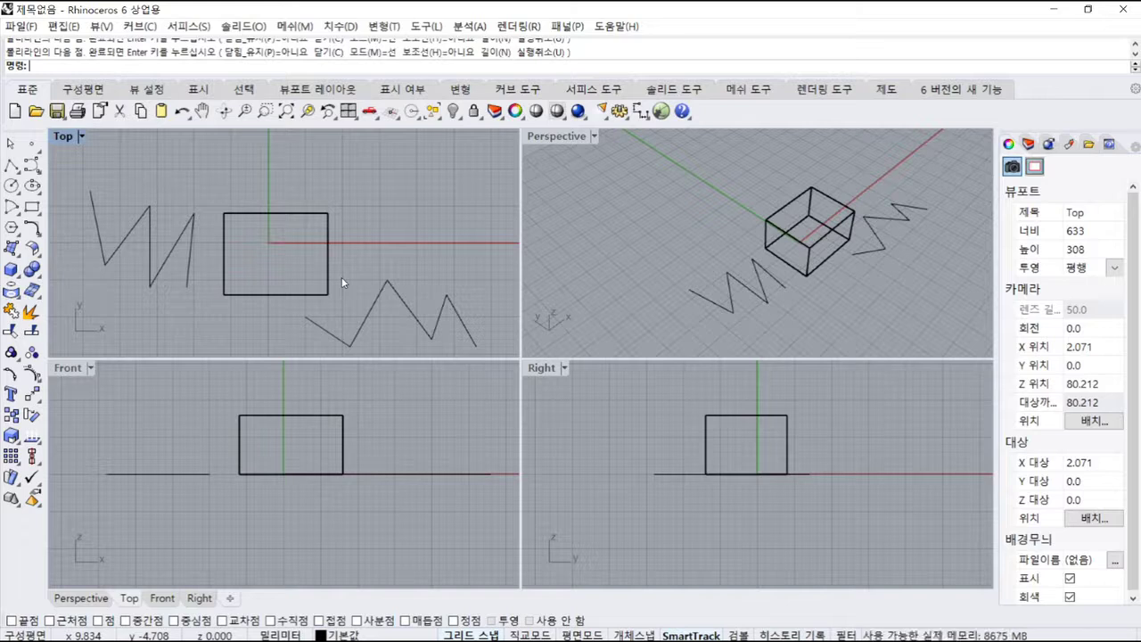
- Detach the Line tools again as a floating toolbar over the Top viewport and close it
left_click(15, 173)
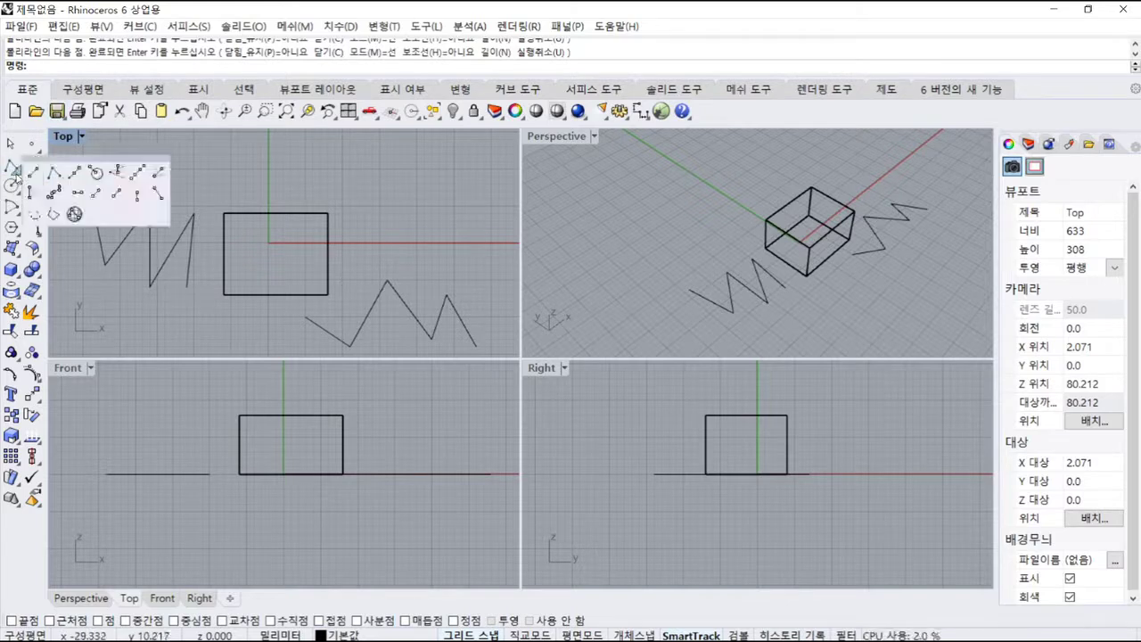
left_click_drag(40, 161, 227, 172)
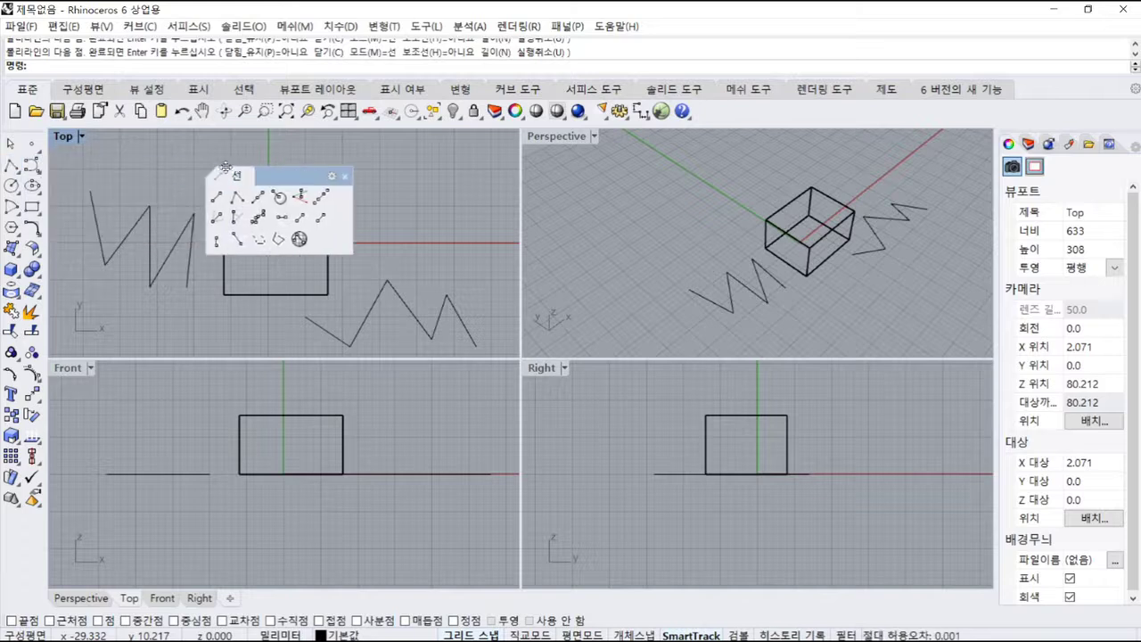
left_click(345, 177)
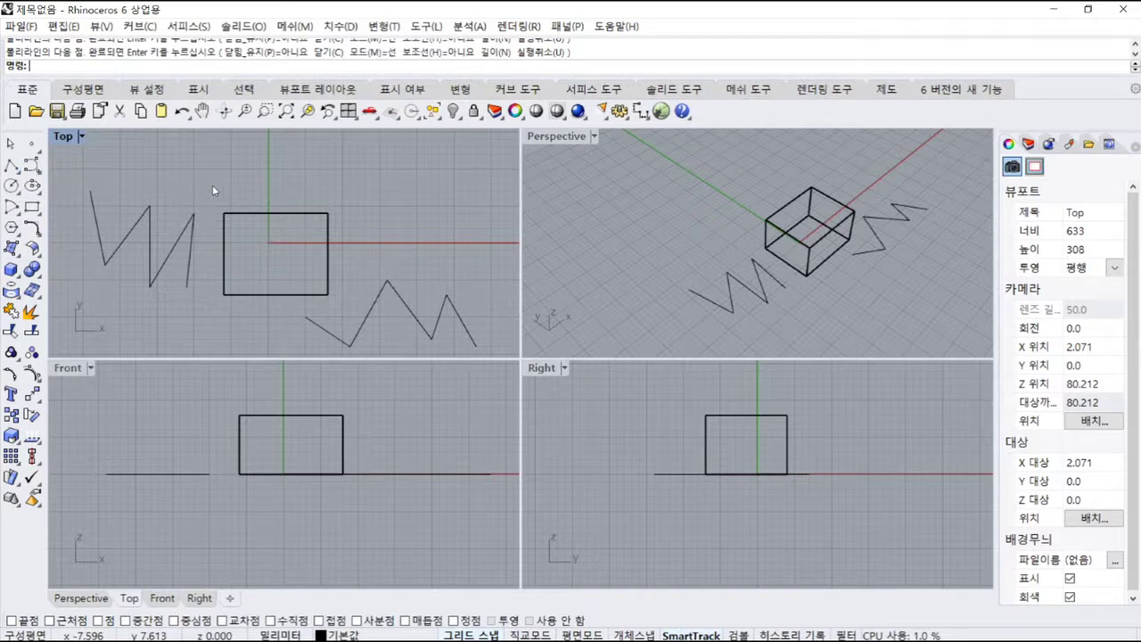
- Delete all objects in the model, including the box and both zigzag polylines
key("ctrl+a")
key("Delete")
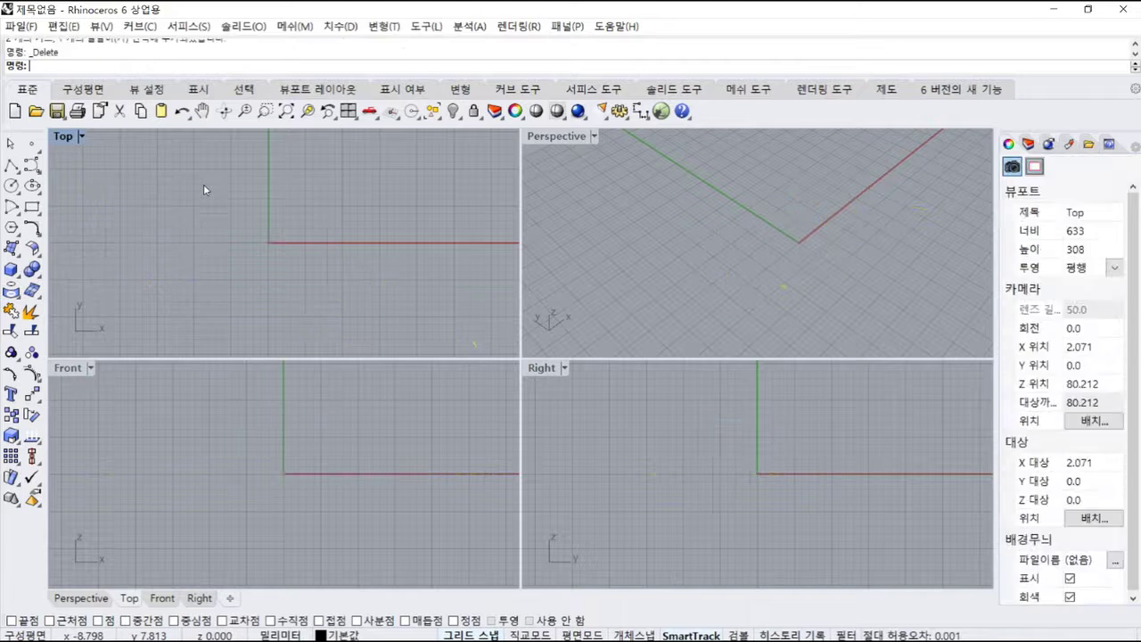